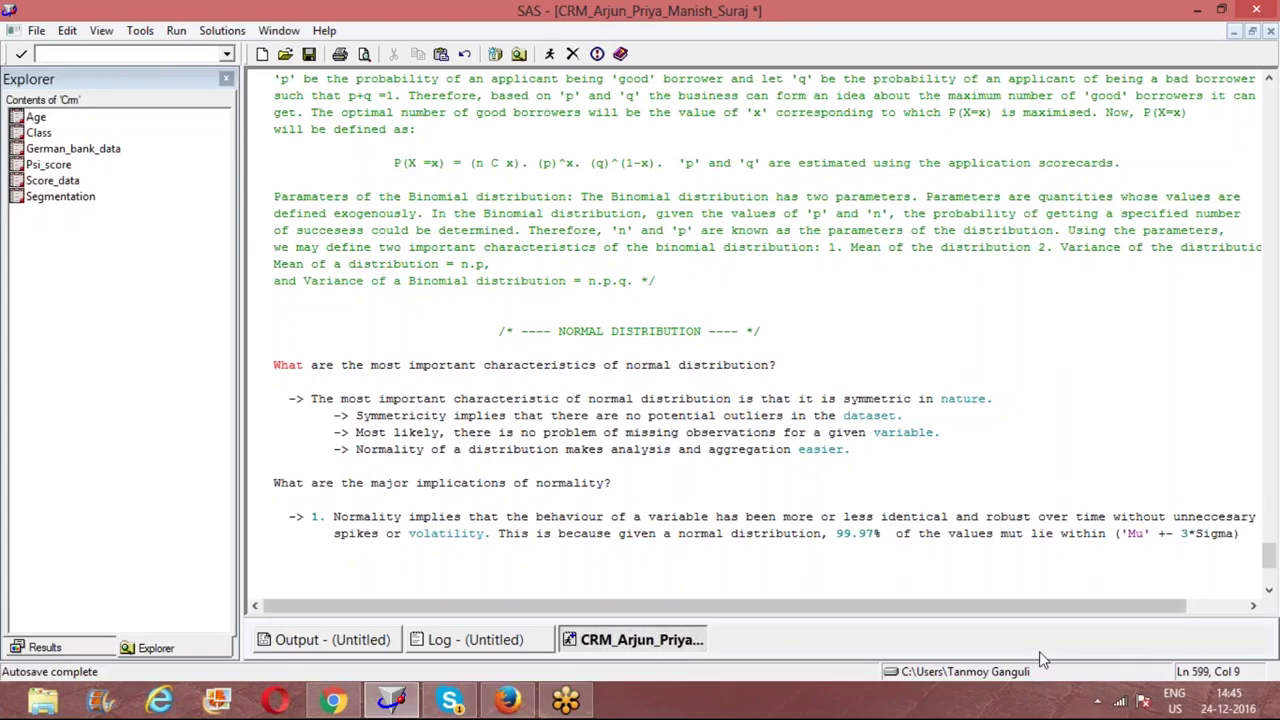
# - Correct 'mut' to 'must' and start a line under item 1: 'Therefore, if any value lies beyond +- 3'
pyautogui.click(1017, 535)
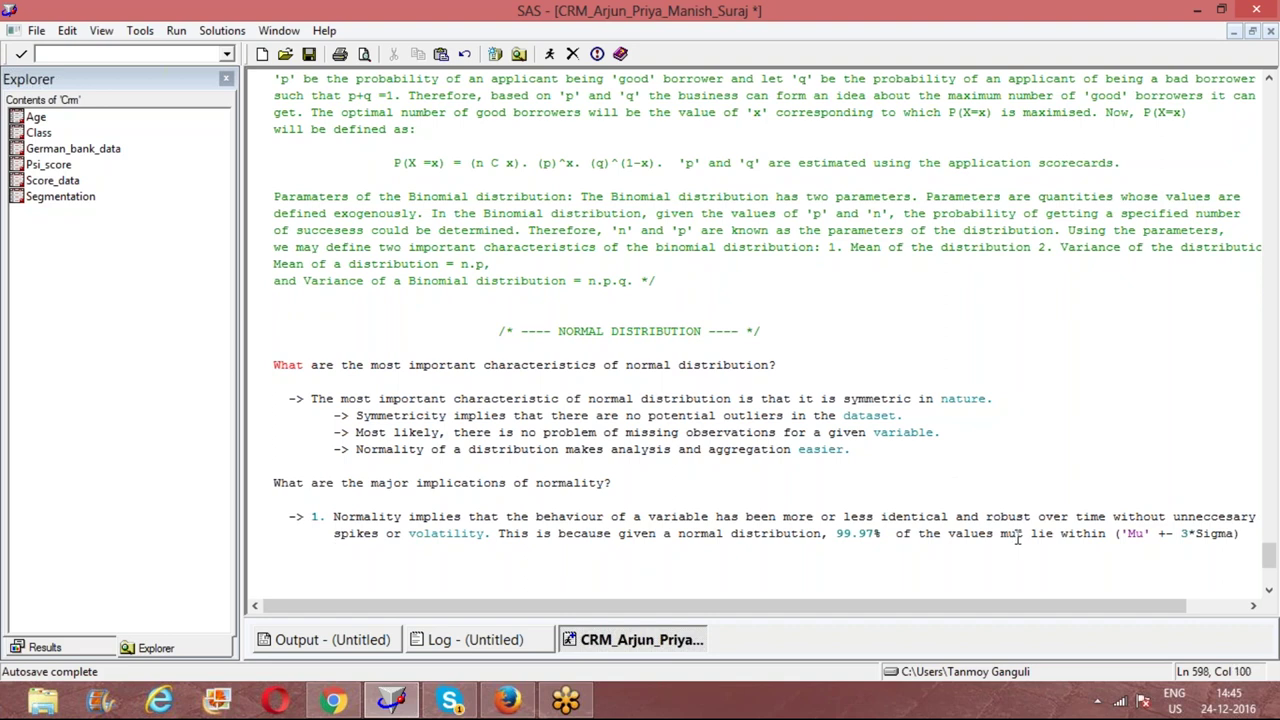
pyautogui.write('s')
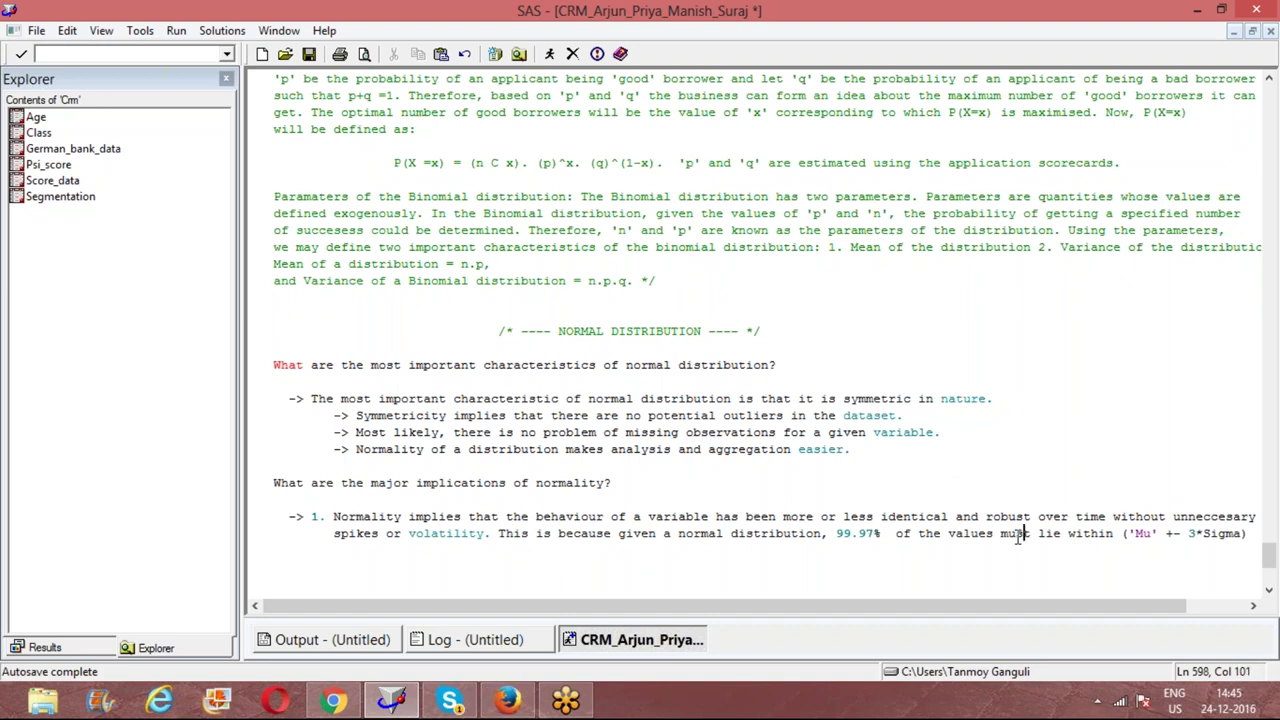
pyautogui.click(371, 548)
pyautogui.write('Therefore,')
pyautogui.write('if any value lies a')
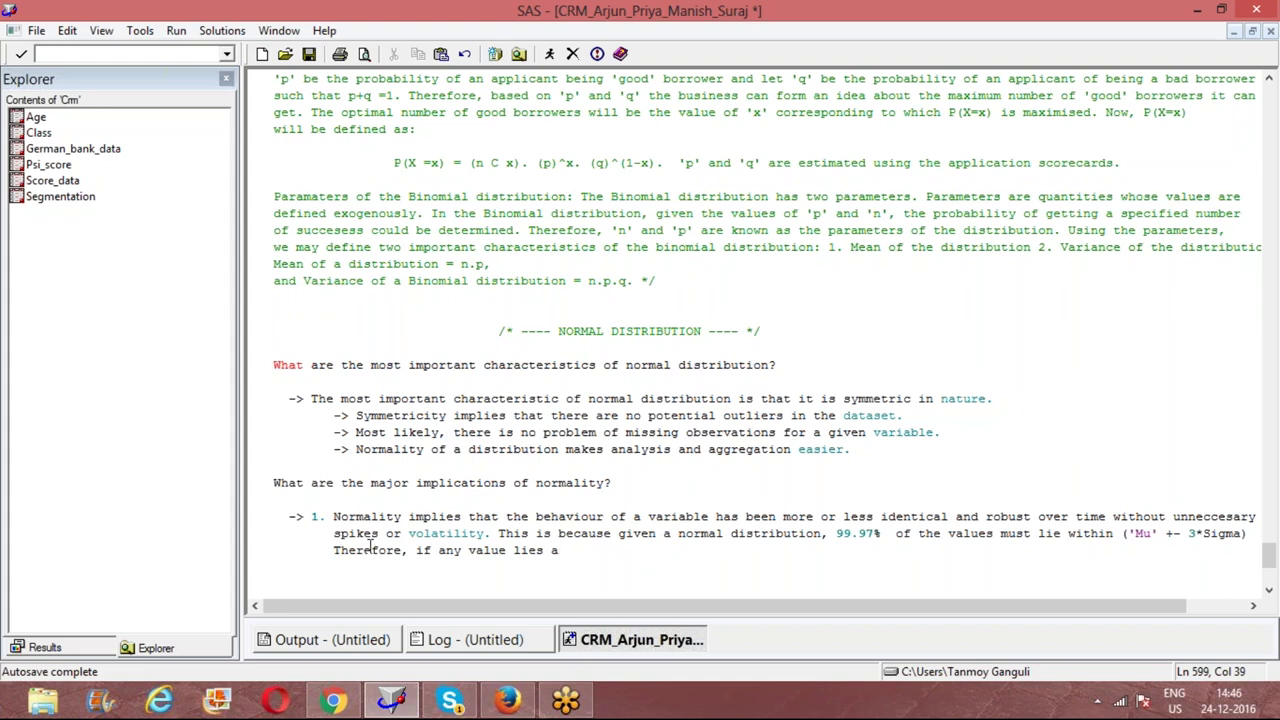
pyautogui.press('BackSpace')
pyautogui.write('beyongf')
pyautogui.press('BackSpace')
pyautogui.press('BackSpace')
pyautogui.write('d +- 3')
pyautogui.press('BackSpace')
# - Finish the sentence with '*Sigma then it may imply an abnormal spike in the usual trend.'
pyautogui.write('3*Sigma then it ')
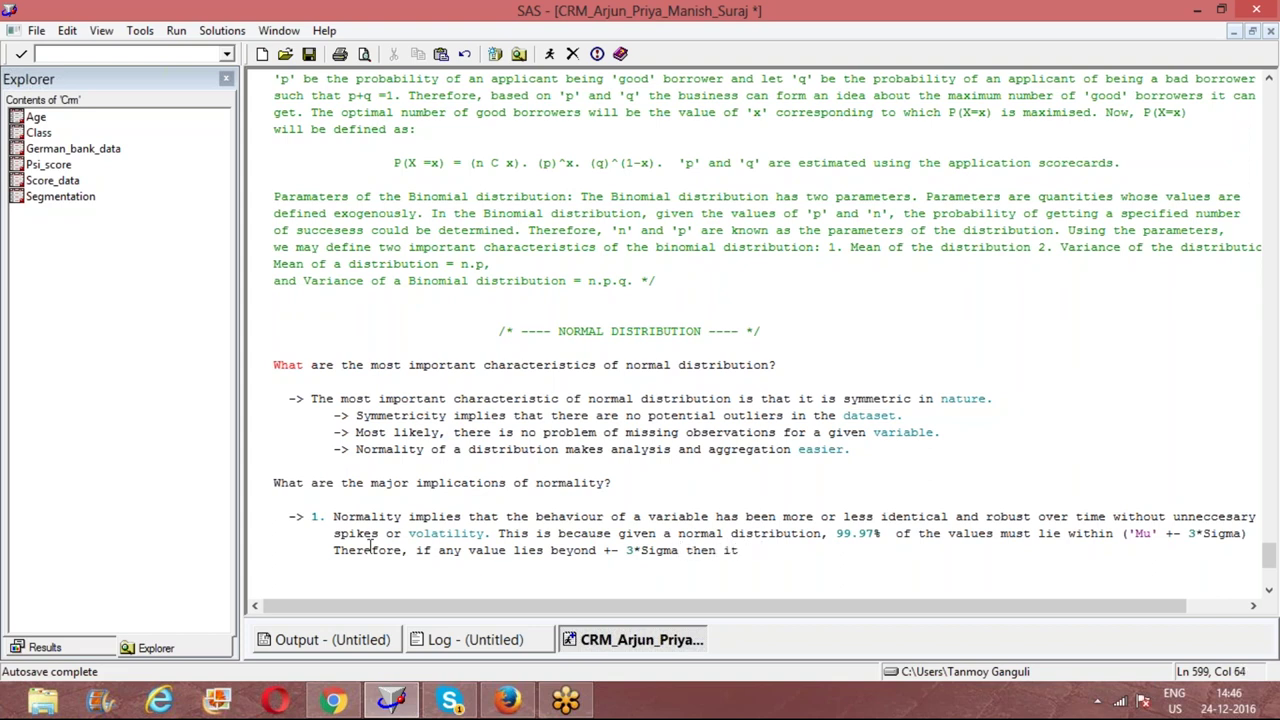
pyautogui.write('ma')
pyautogui.write('y ')
pyautogui.write('i')
pyautogui.click(372, 546)
pyautogui.write('mply')
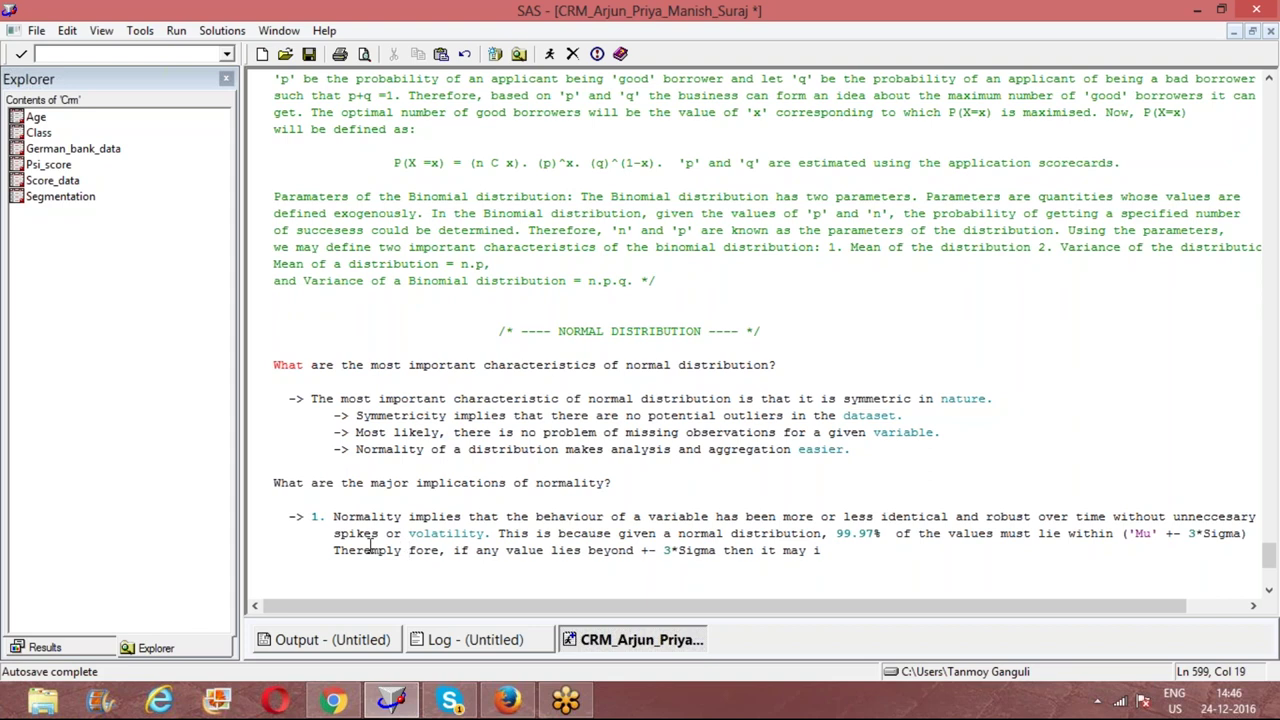
pyautogui.press('BackSpace')
pyautogui.press('BackSpace')
pyautogui.press('BackSpace')
pyautogui.press('BackSpace')
pyautogui.press('BackSpace')
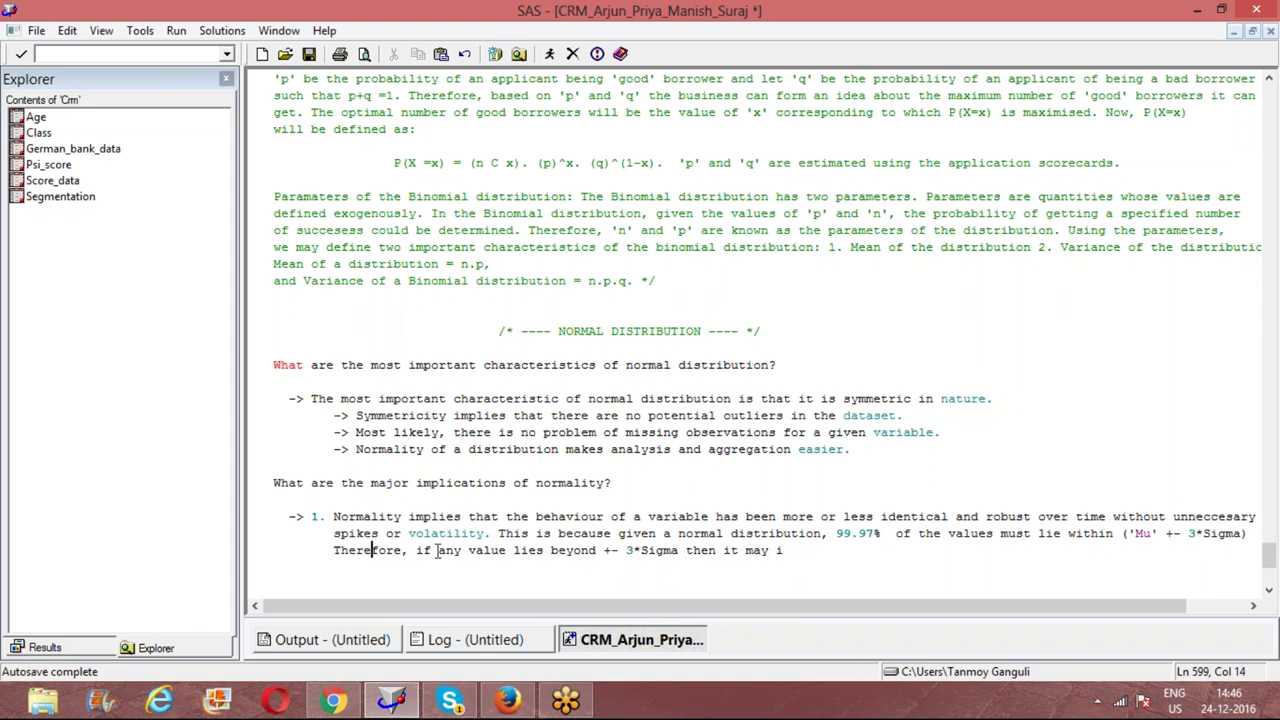
pyautogui.click(795, 552)
pyautogui.write('mply an abnormal ')
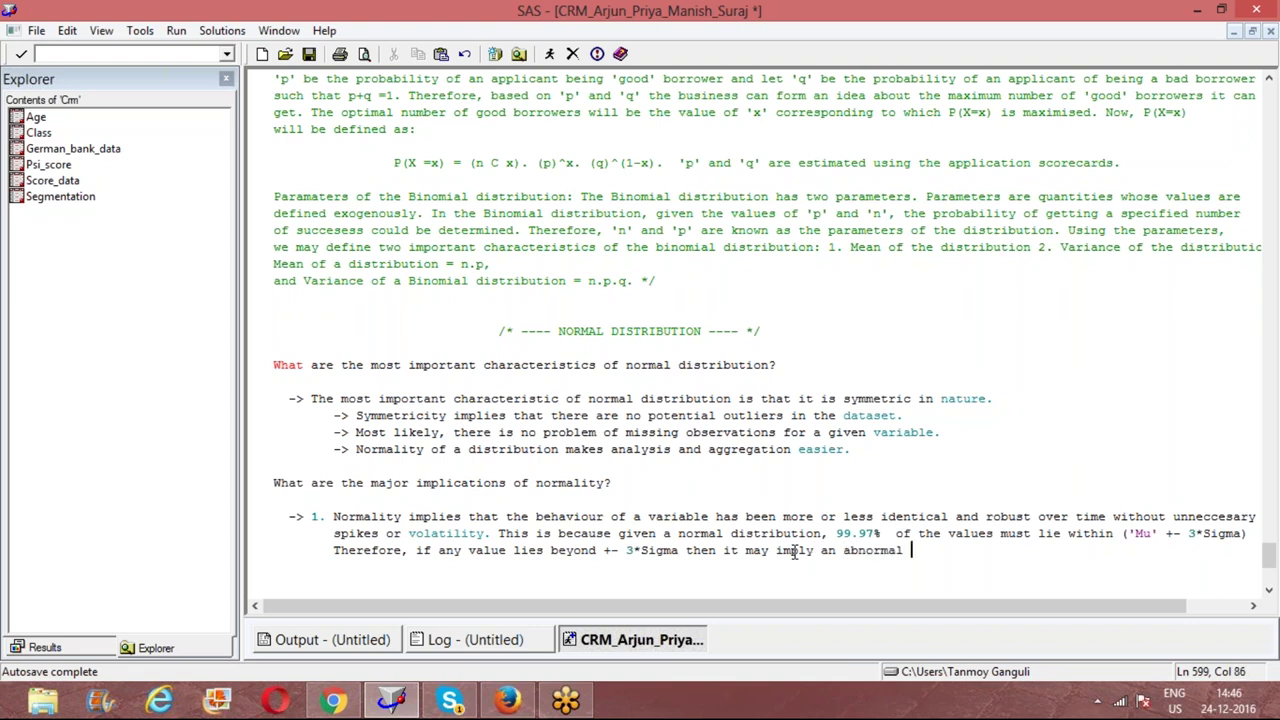
pyautogui.write('trend o')
pyautogui.press('BackSpace')
pyautogui.press('BackSpace')
pyautogui.press('BackSpace')
pyautogui.press('BackSpace')
pyautogui.press('BackSpace')
pyautogui.press('BackSpace')
pyautogui.press('BackSpace')
pyautogui.write('spike in the usual ')
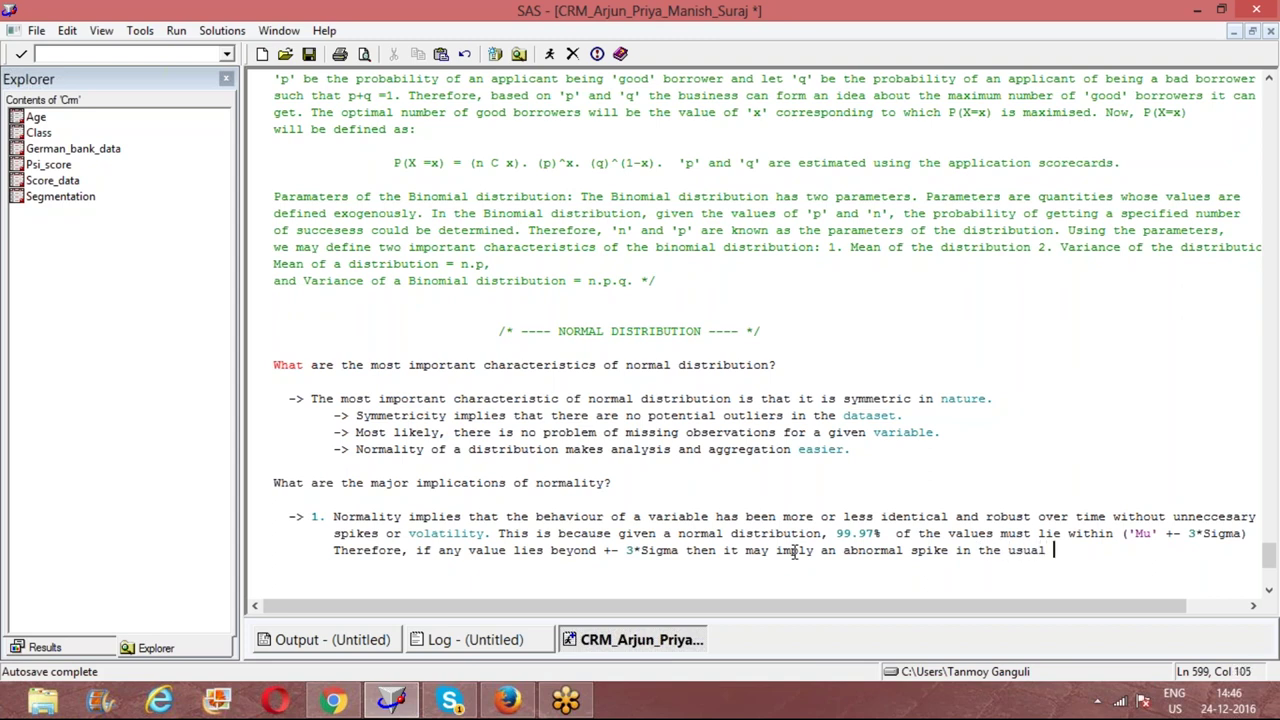
pyautogui.write('trend.')
# - Add item 2 below item 1: "2. Normality implies 'homogeneity' in the behaviour of the variable."
pyautogui.press('Return')
pyautogui.press('Return')
pyautogui.write('2.')
pyautogui.press('Left')
pyautogui.press('Left')
pyautogui.click(347, 581)
pyautogui.write('Normality ')
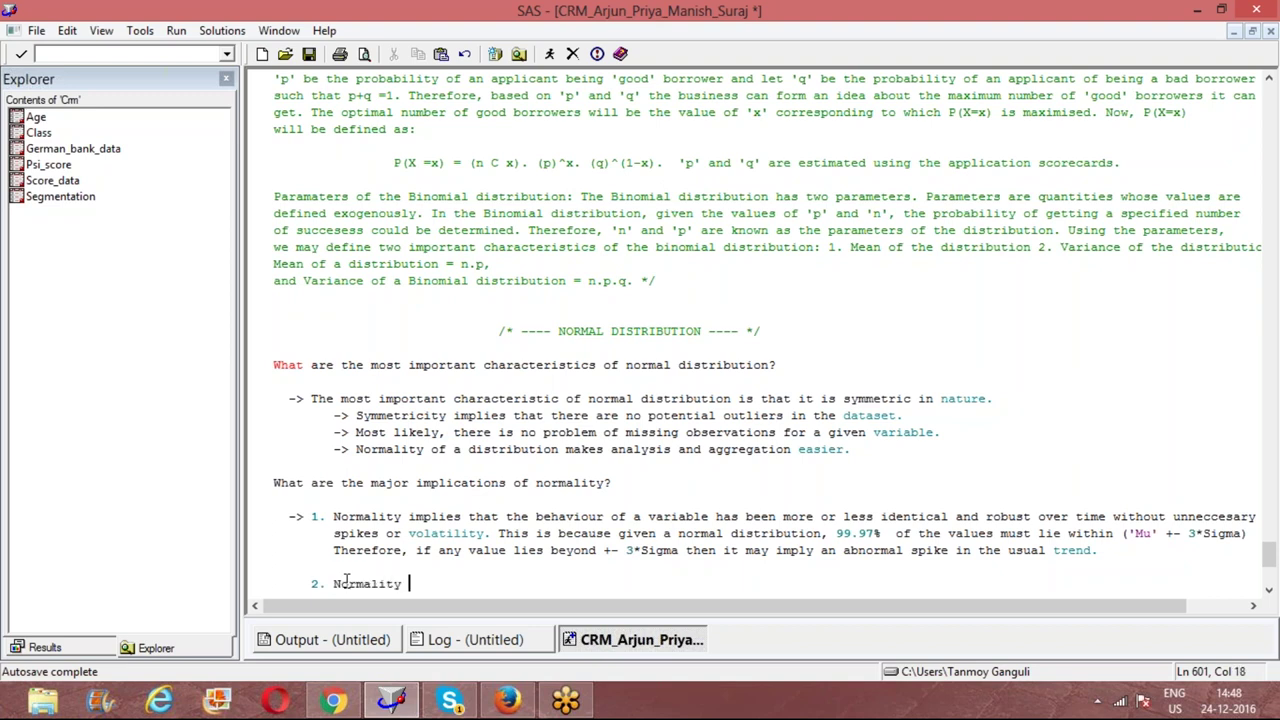
pyautogui.write('implies the')
pyautogui.press('BackSpace')
pyautogui.press('BackSpace')
pyautogui.press('BackSpace')
pyautogui.press('BackSpace')
pyautogui.write("'homogen")
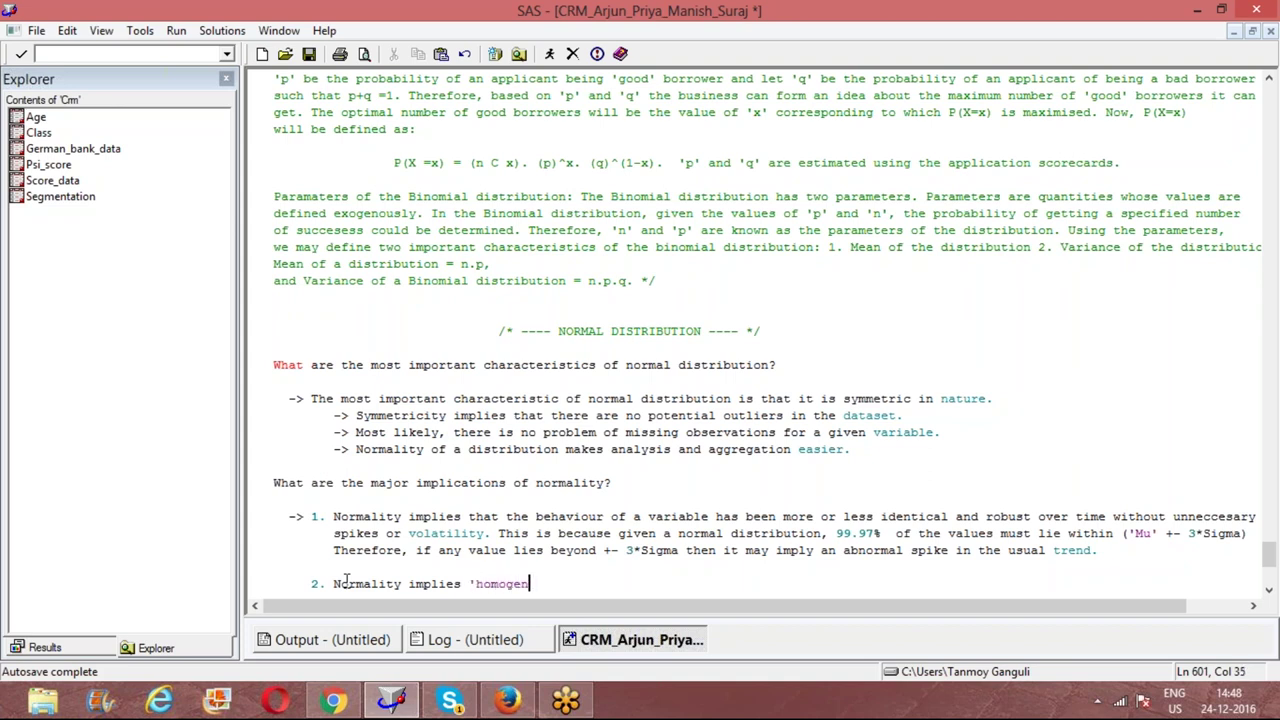
pyautogui.write("eity' in")
pyautogui.write('the behaviour of the ')
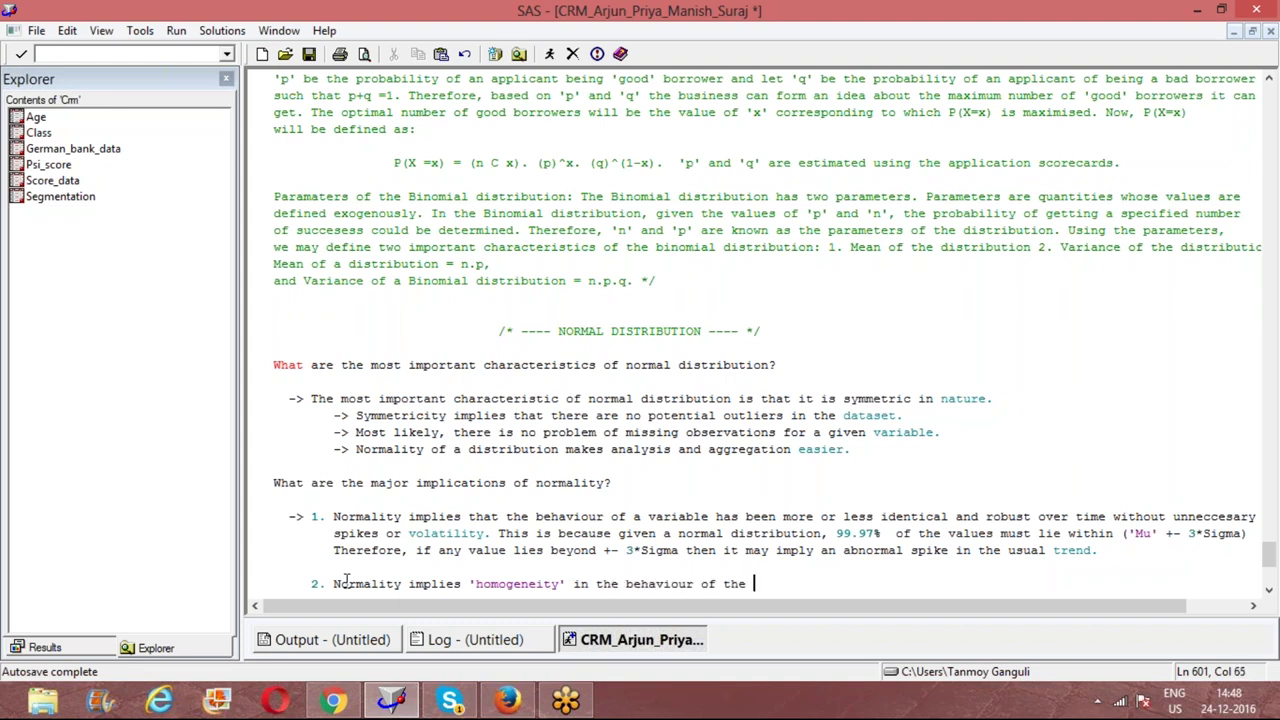
pyautogui.write('variable.')
# - Append 'This rules out the existence of heterogenous risk segments within a given variable.' to item 2 and save
pyautogui.write('This rules o')
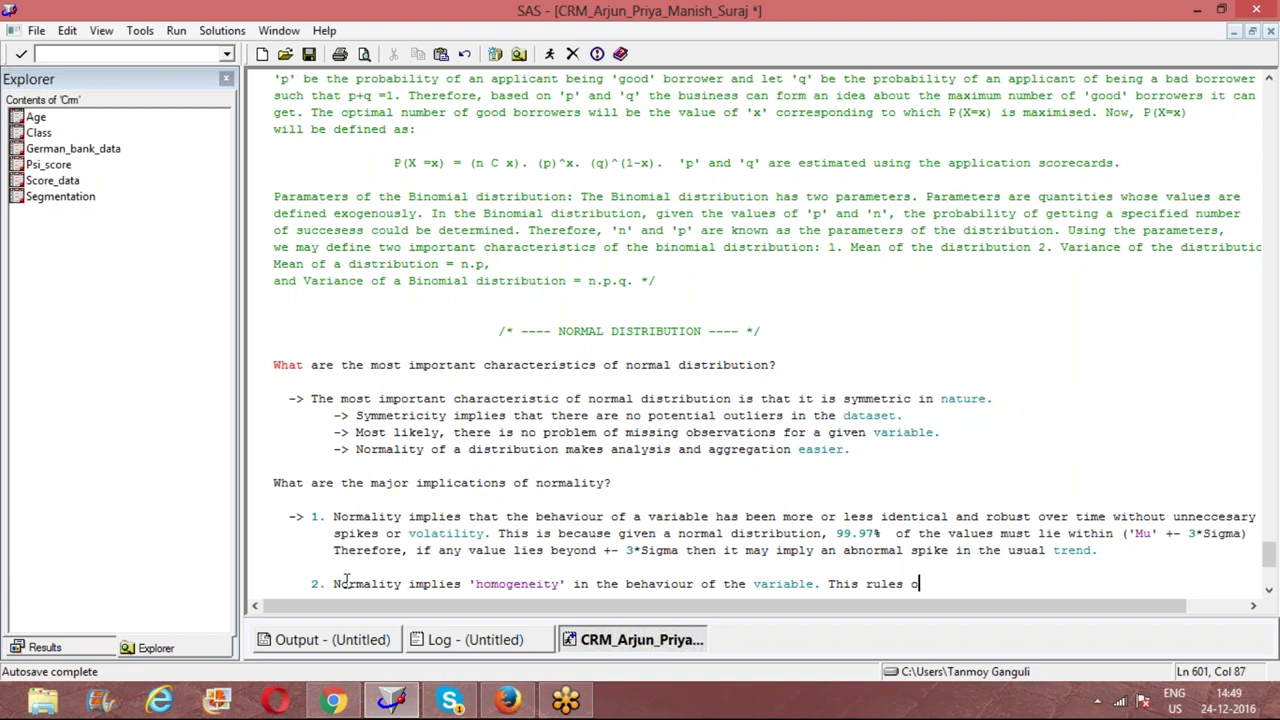
pyautogui.write('ut the existence of ')
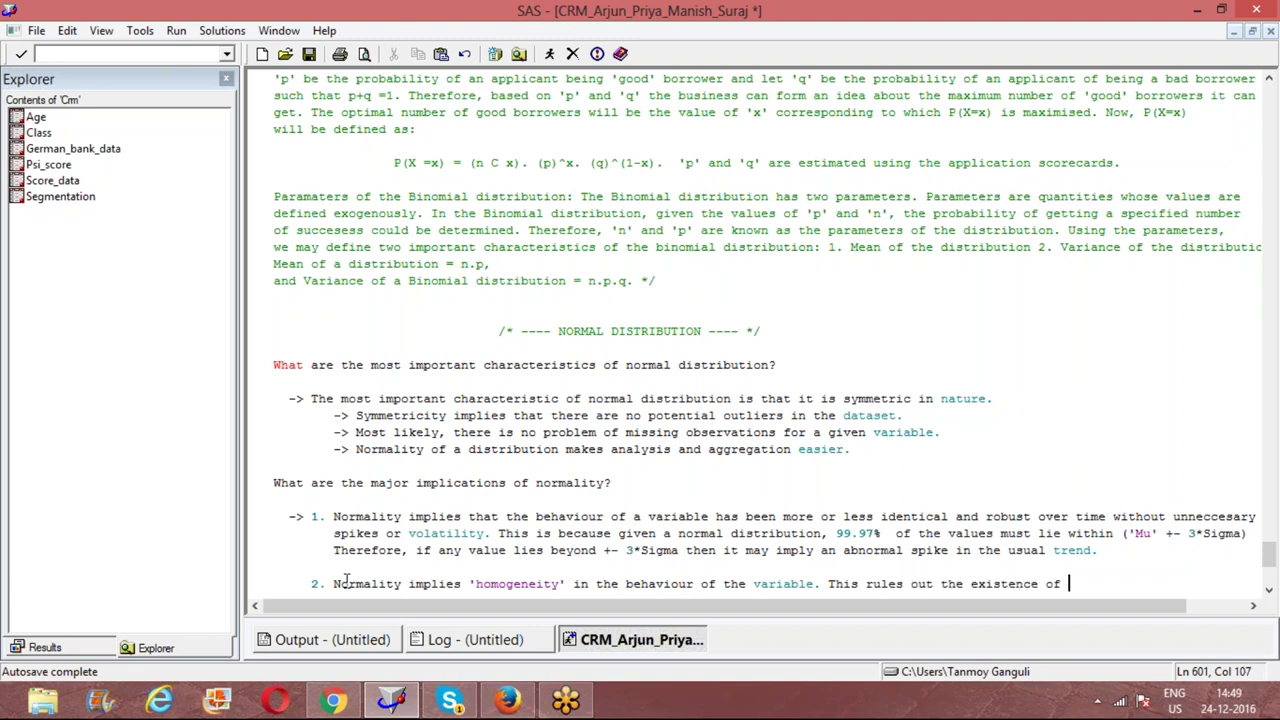
pyautogui.write('heterogenous risk se')
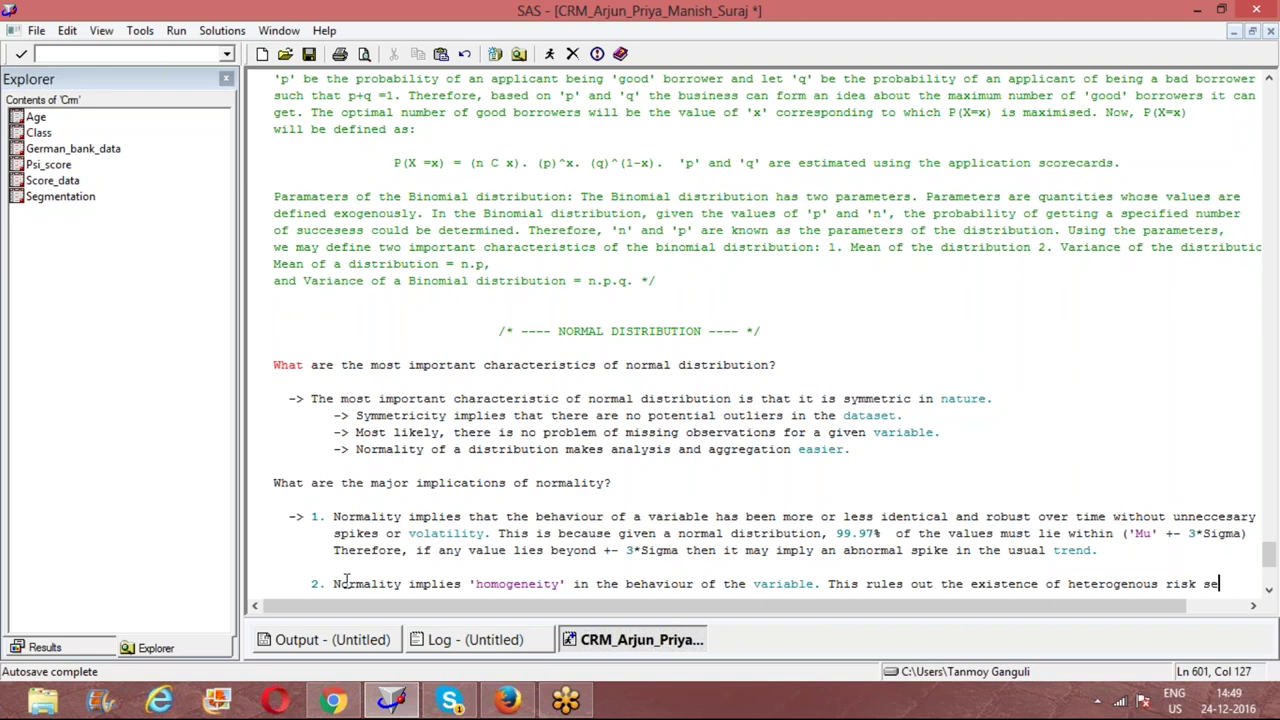
pyautogui.write('gments')
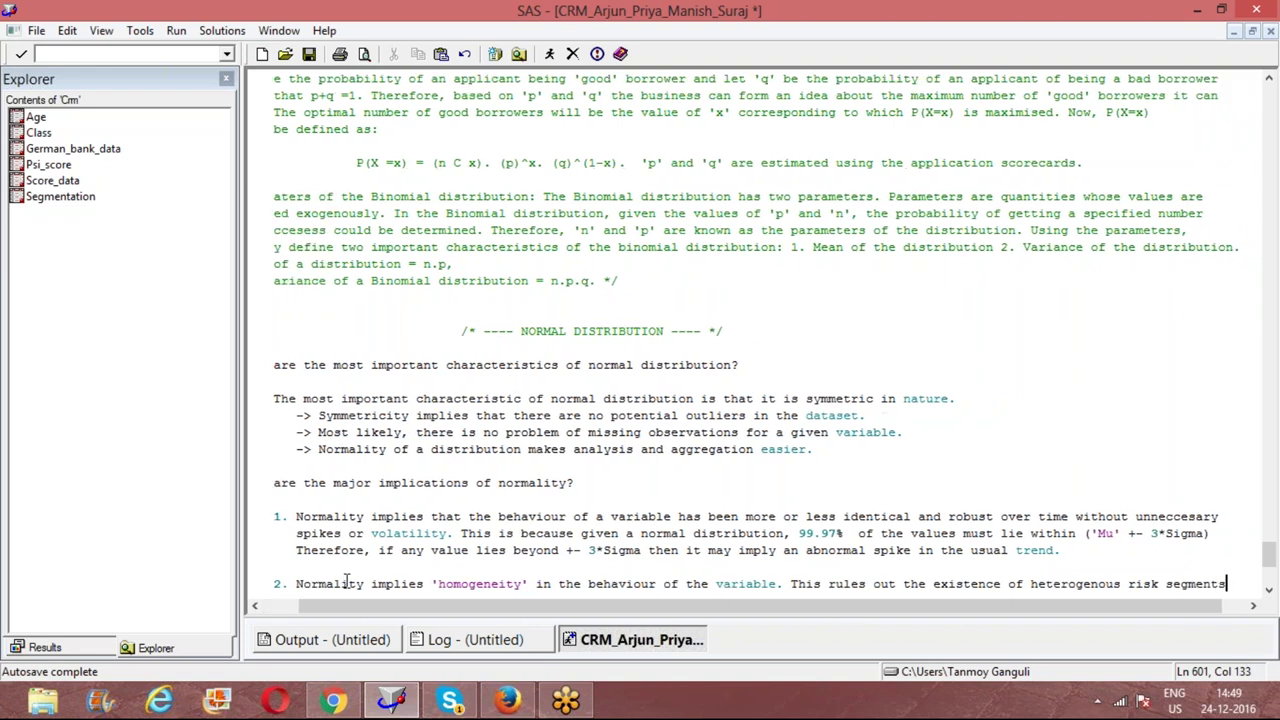
pyautogui.press('Return')
pyautogui.write('within a ')
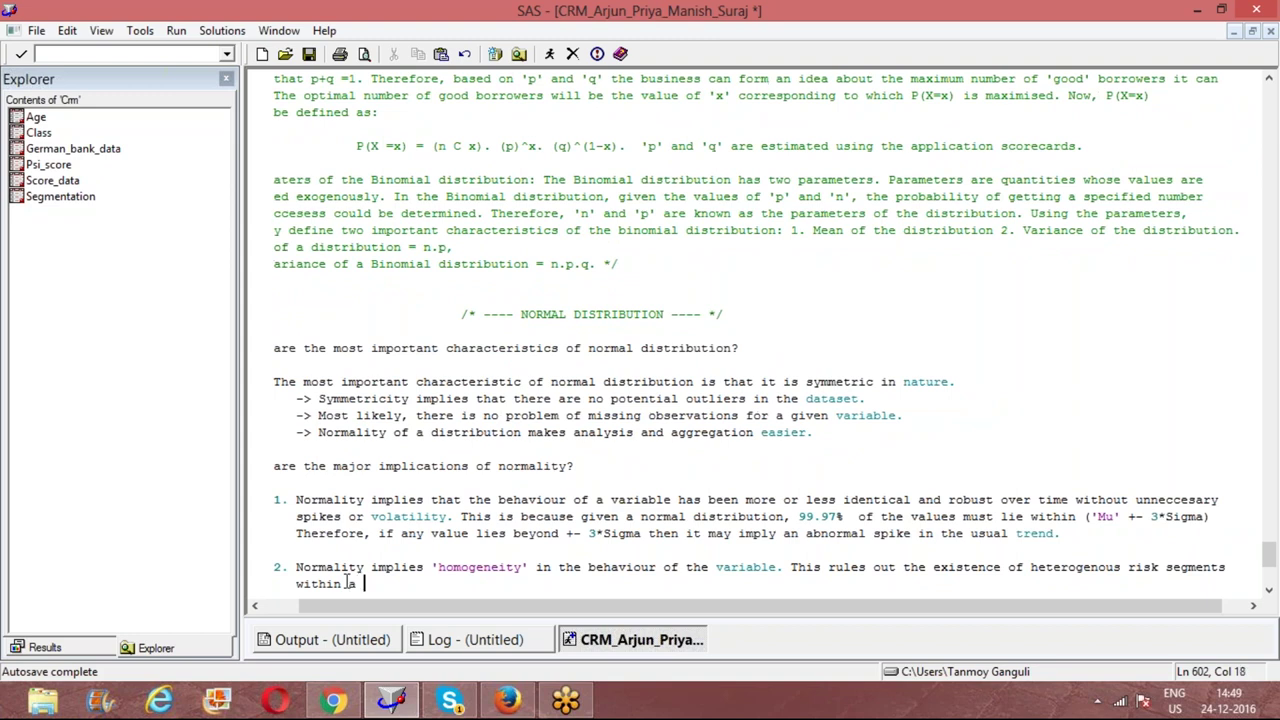
pyautogui.write('different v')
pyautogui.press('BackSpace')
pyautogui.press('BackSpace')
pyautogui.press('BackSpace')
pyautogui.press('BackSpace')
pyautogui.press('BackSpace')
pyautogui.press('BackSpace')
pyautogui.press('BackSpace')
pyautogui.press('BackSpace')
pyautogui.press('BackSpace')
pyautogui.press('BackSpace')
pyautogui.press('BackSpace')
pyautogui.write('given variable.')
pyautogui.hotkey('ctrl', 's')
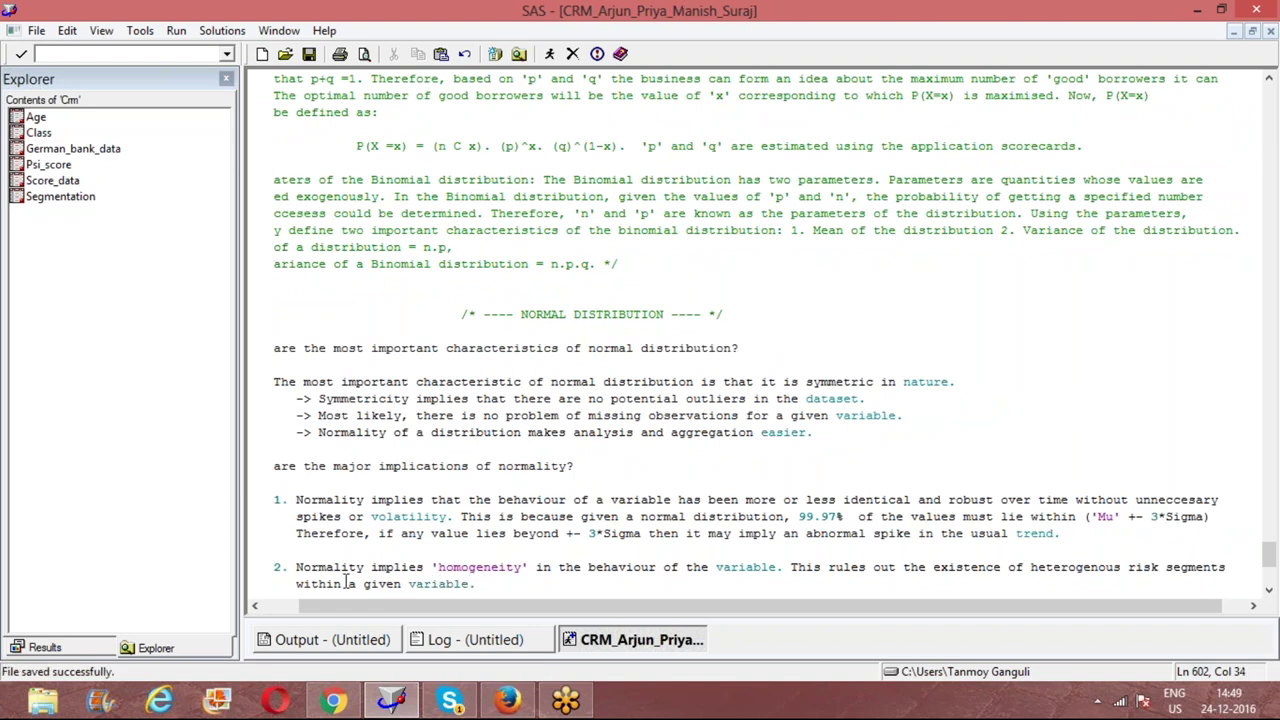
# - Bring up and dismiss the editor and Log context menus, then return to the program notes
pyautogui.rightClick(507, 590)
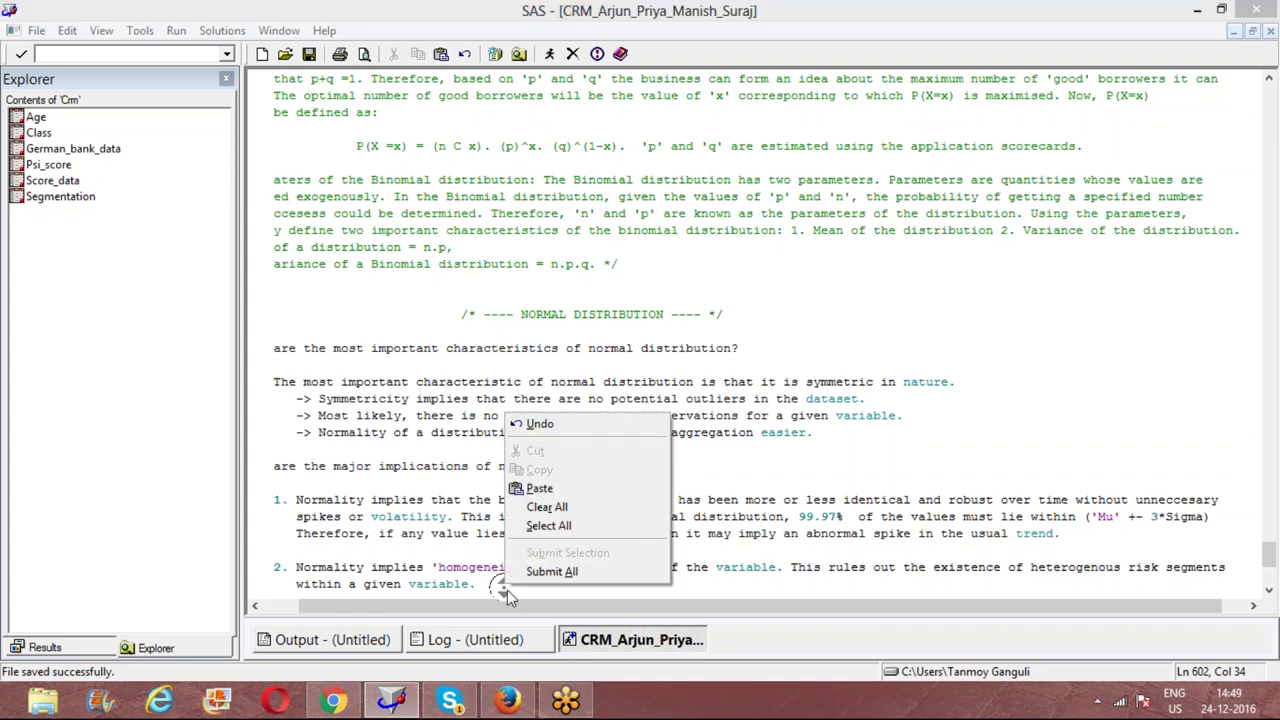
pyautogui.middleClick(507, 590)
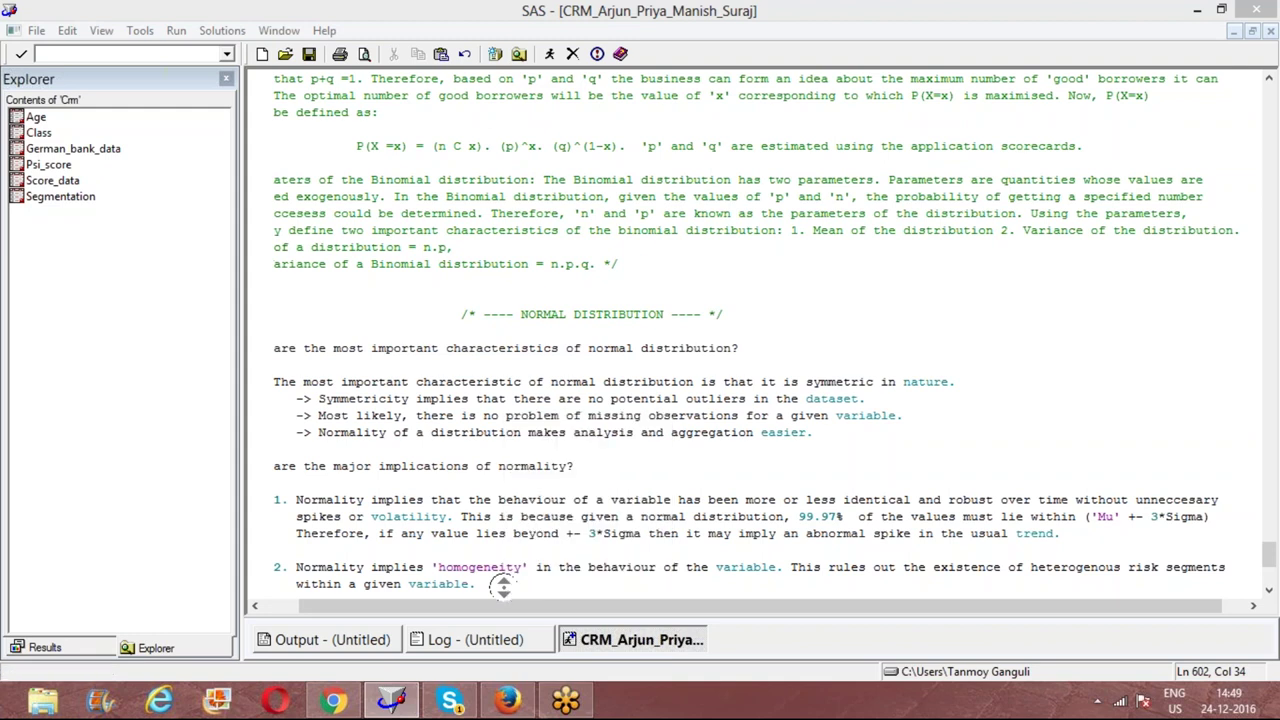
pyautogui.rightClick(517, 645)
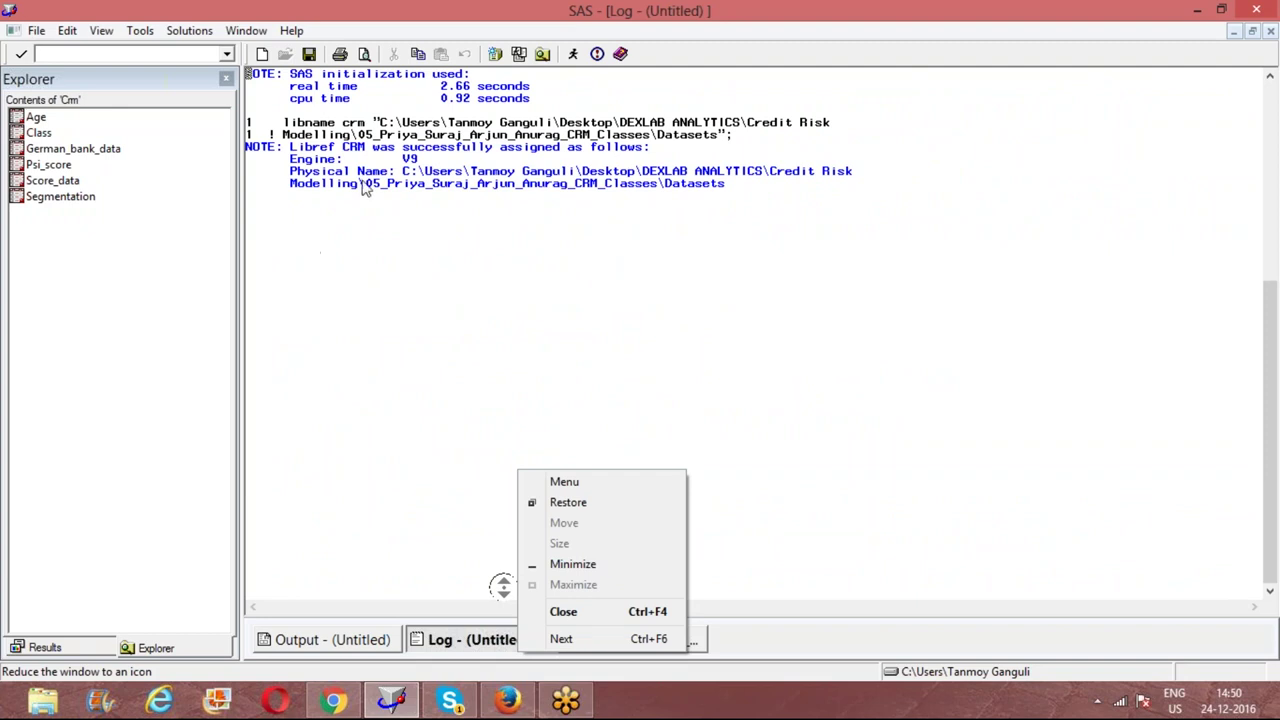
pyautogui.click(553, 277)
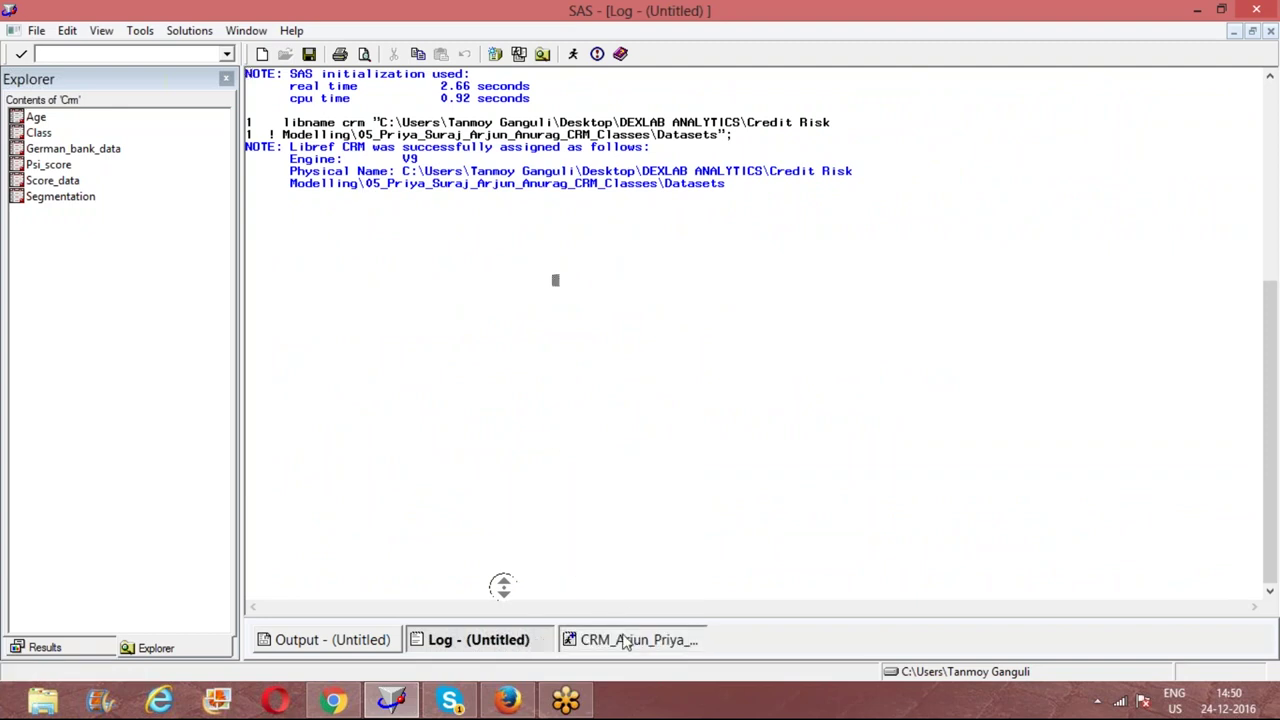
pyautogui.click(625, 641)
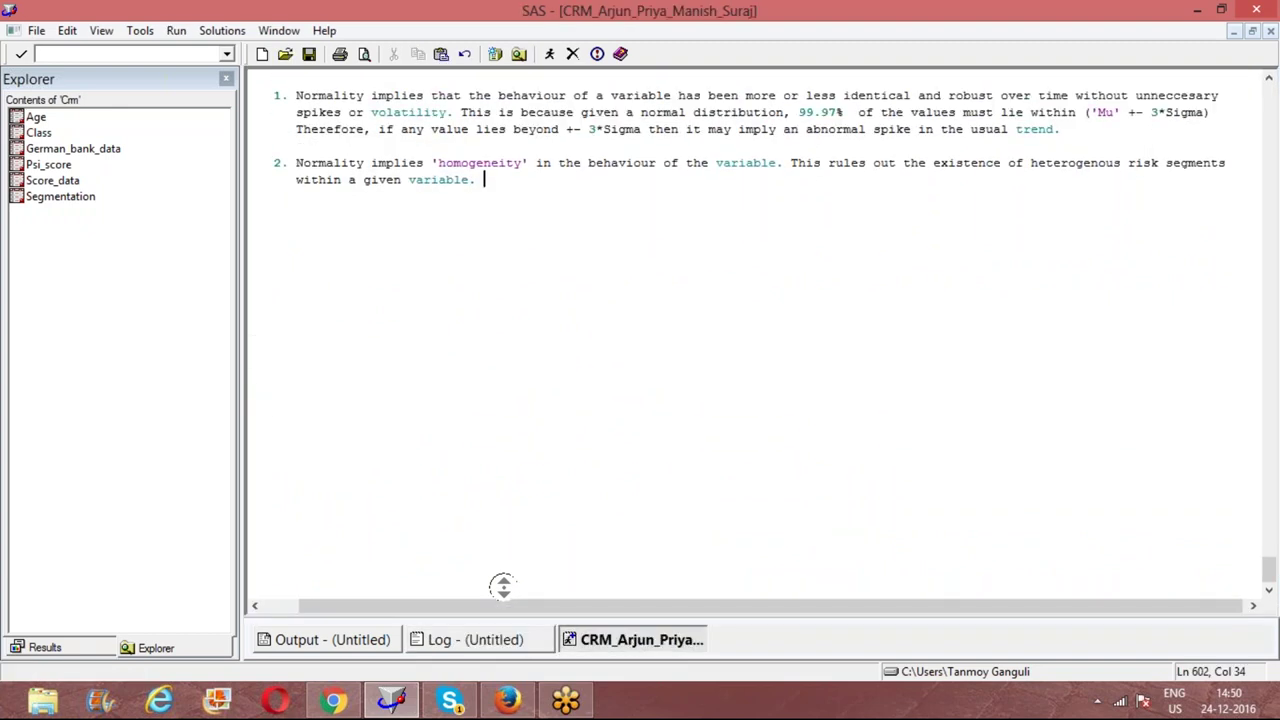
# - Continue item 2: 'Thee variable is not categorical in nature, or even if categorical, the average or the mean behaviour does not vary over time.'
pyautogui.scroll(15, 502, 586)
pyautogui.scroll(-10, 502, 586)
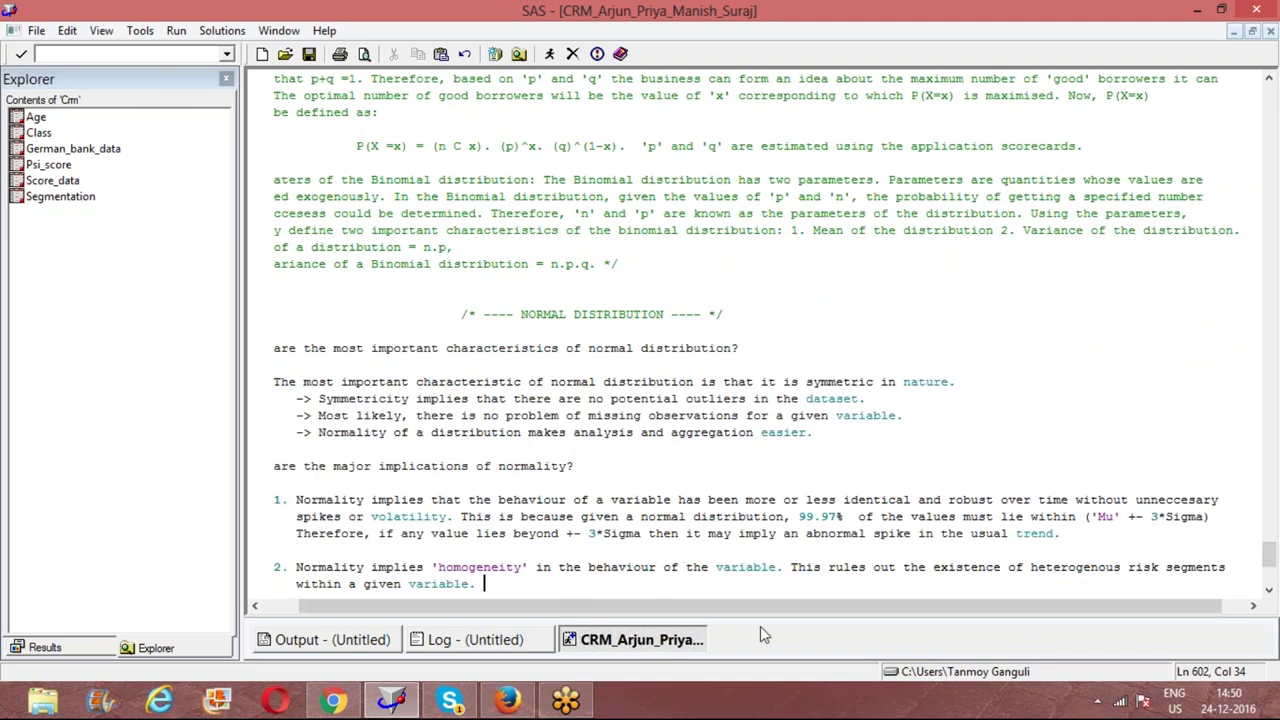
pyautogui.write('Thee ')
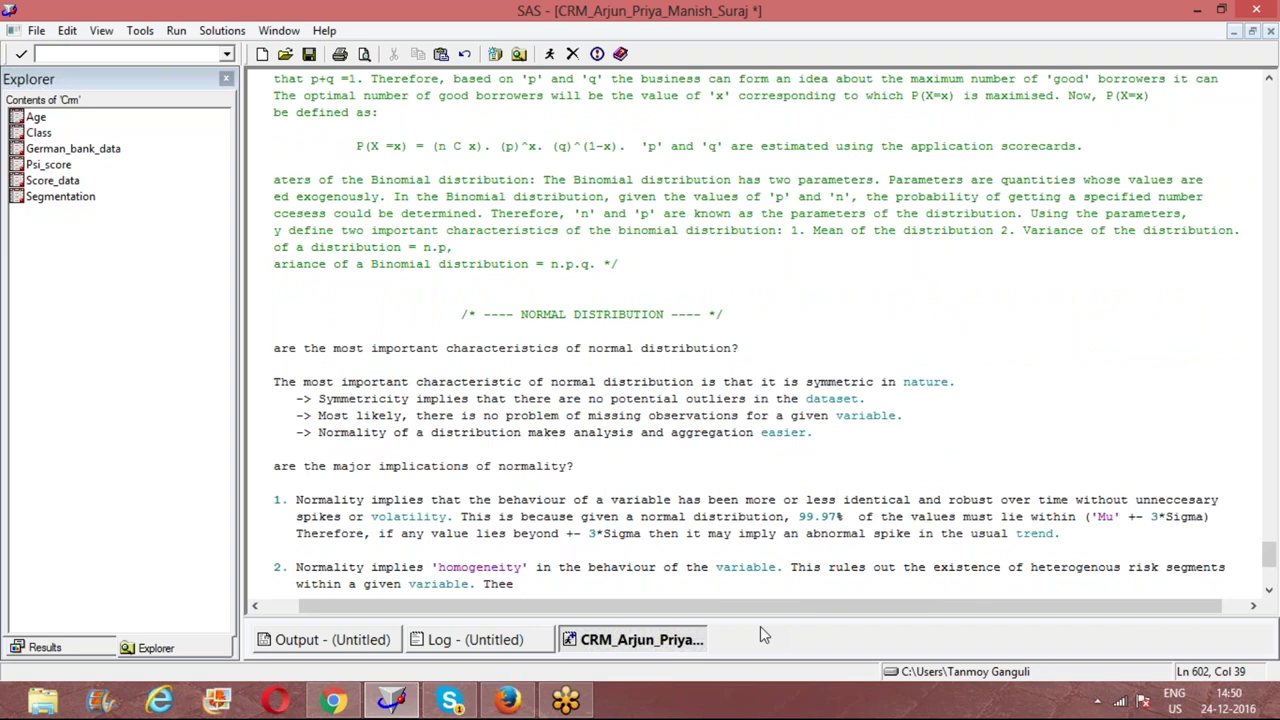
pyautogui.write('variable is not categor')
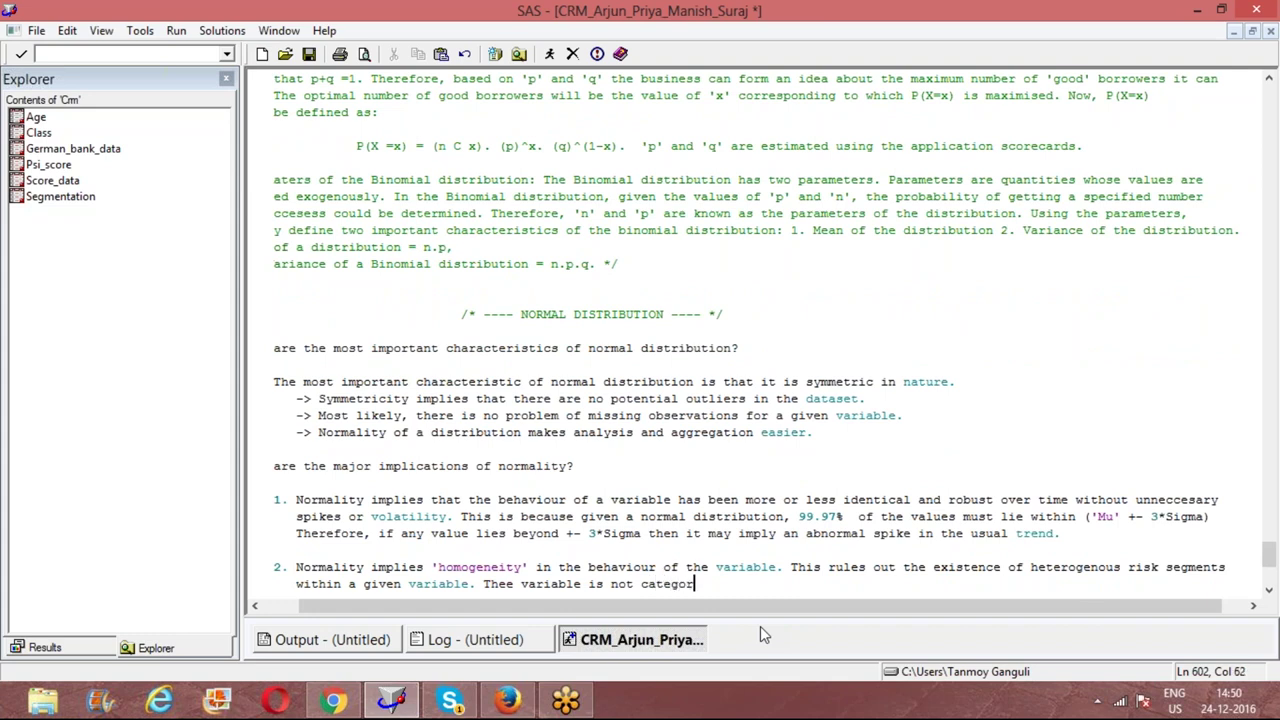
pyautogui.write('ical in nature, or even i')
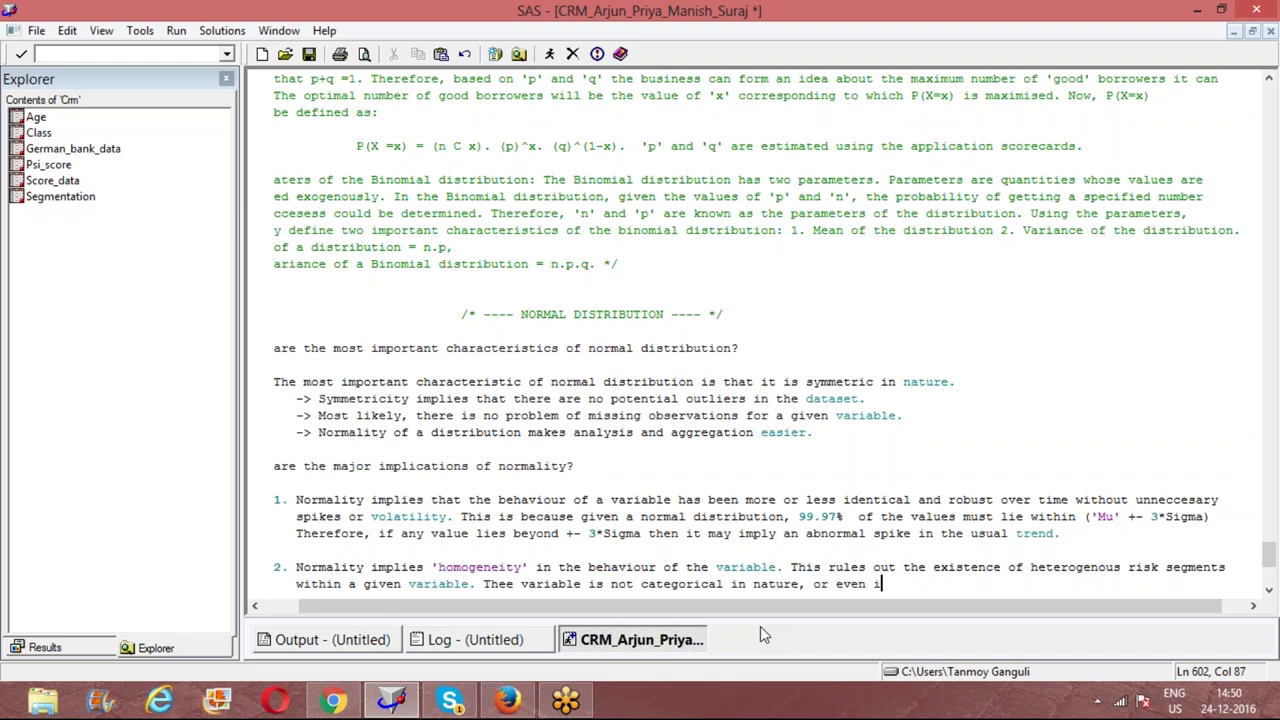
pyautogui.write('f categorical')
pyautogui.write(', the a')
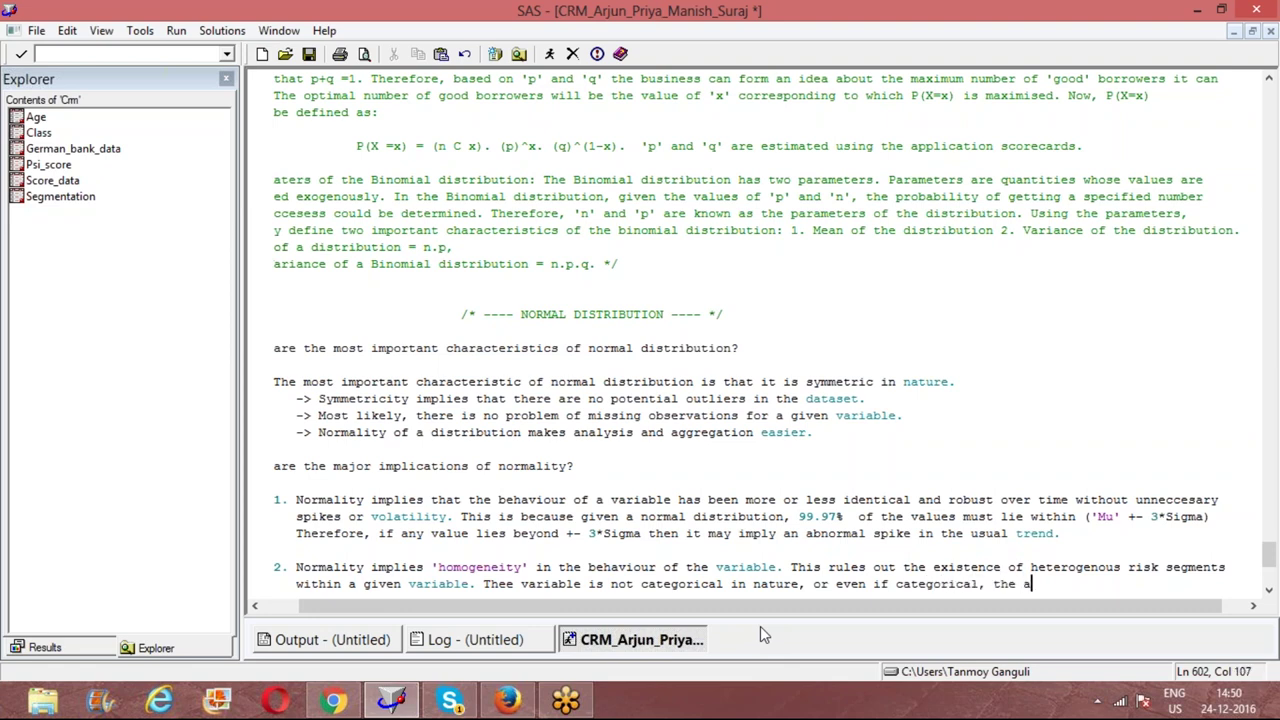
pyautogui.write('verage or the mean b')
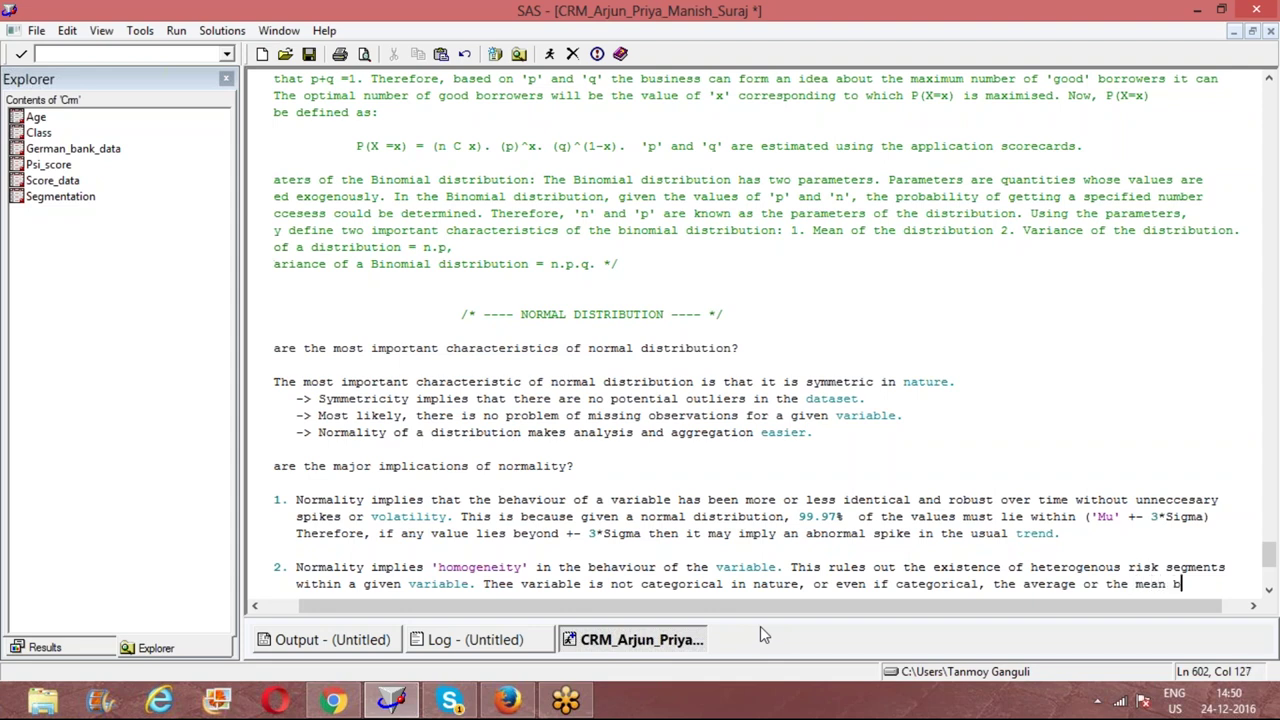
pyautogui.write('ehaviour')
pyautogui.press('Return')
pyautogui.write('does not v')
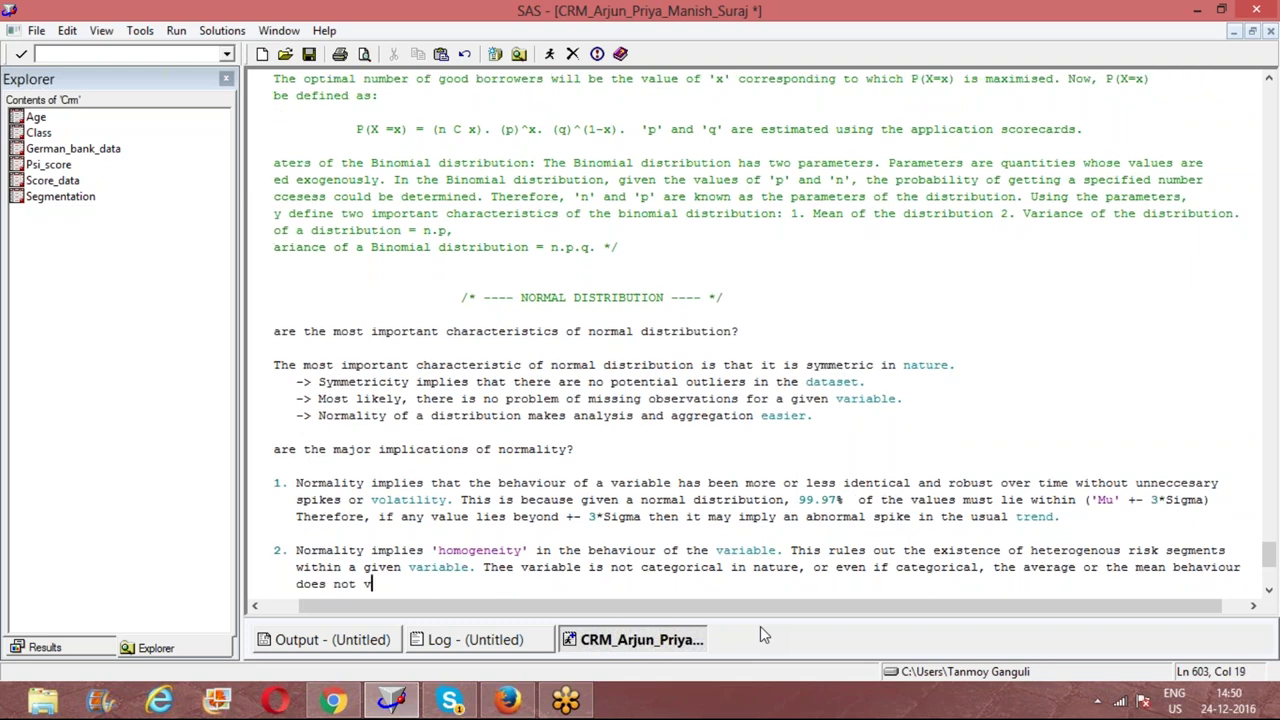
pyautogui.write('ary over time.')
# - Save the notes and add a blank line after the second implication
pyautogui.click(310, 55)
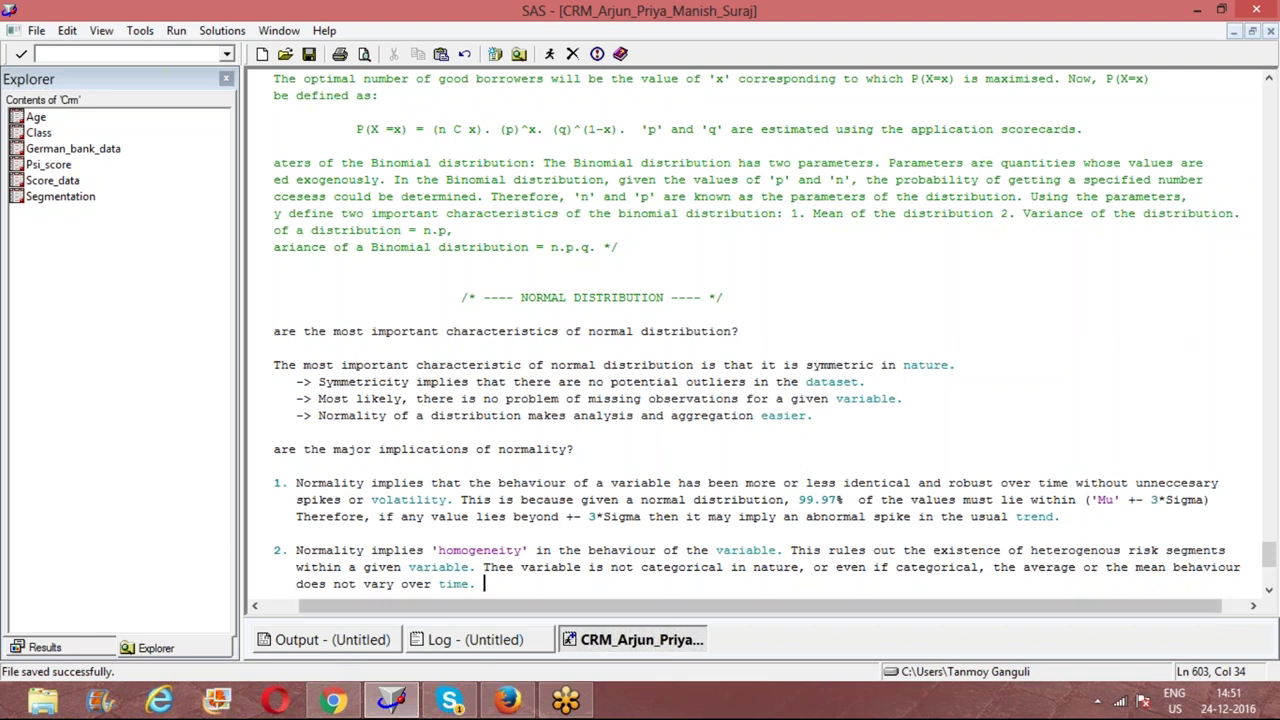
pyautogui.click(284, 606)
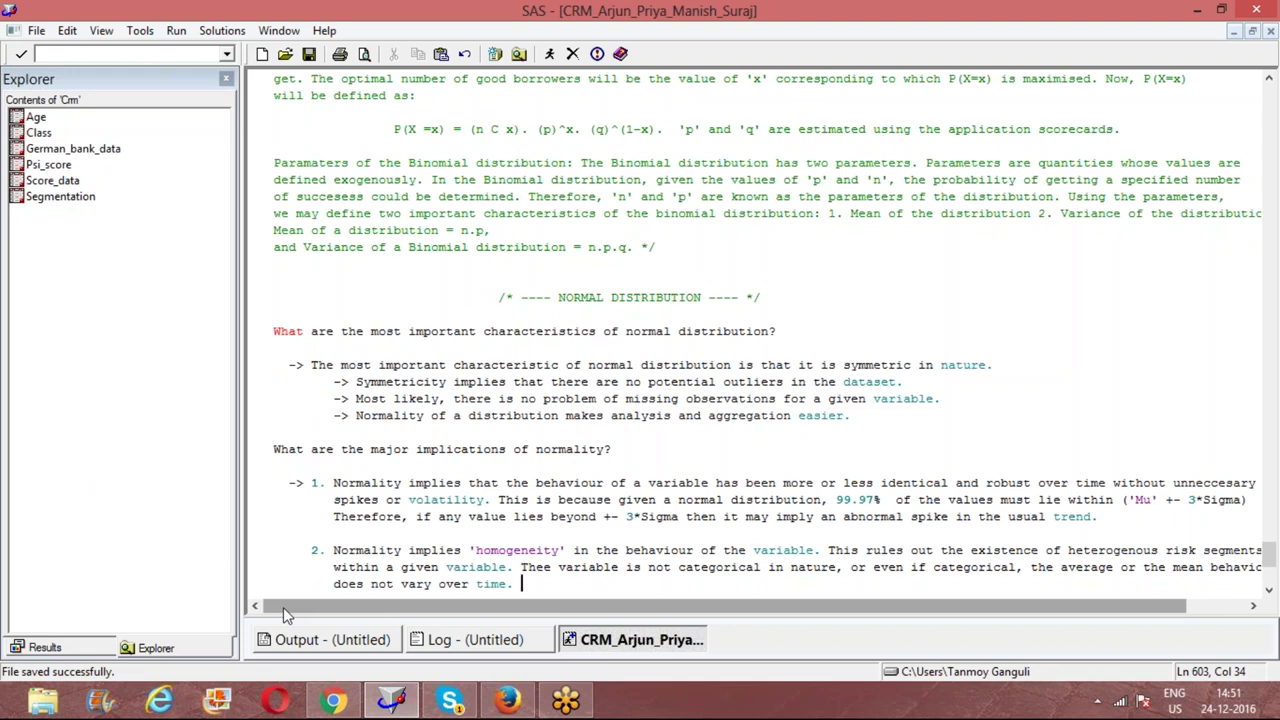
pyautogui.press('Return')
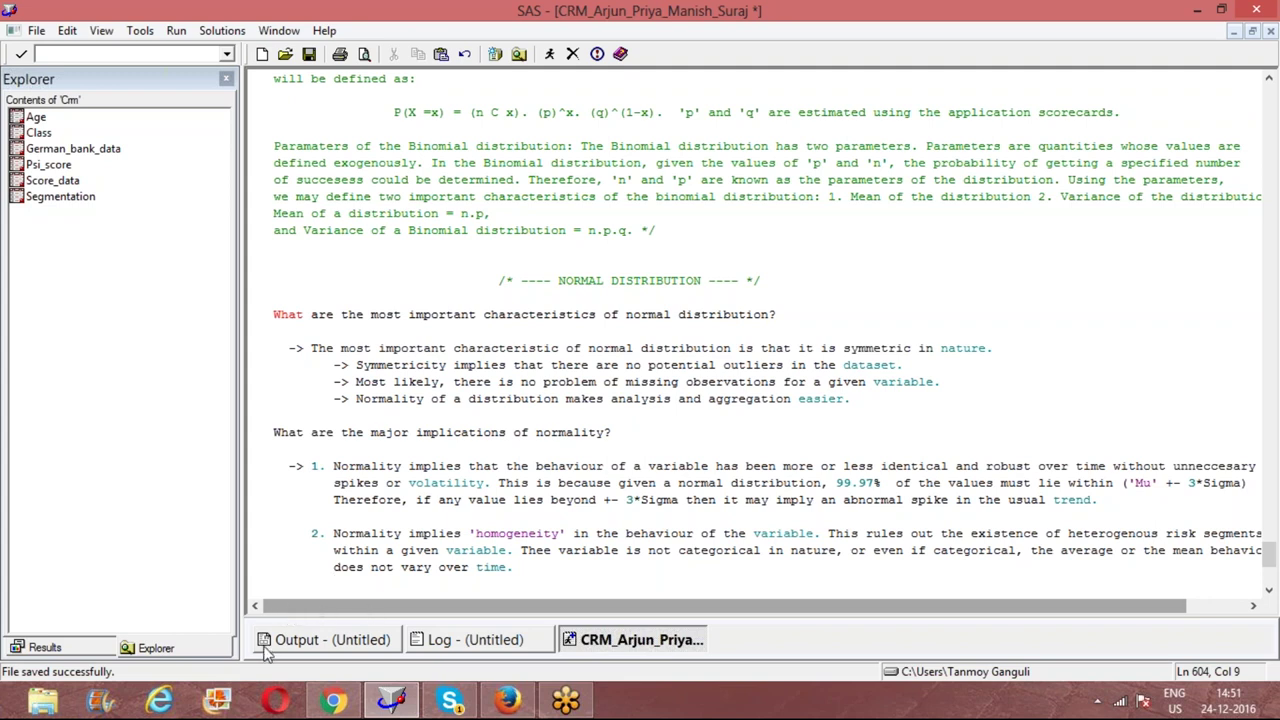
# - Begin item 3: '3. A normal distribution implies that there is full information of the variable that we are using'
pyautogui.click(532, 566)
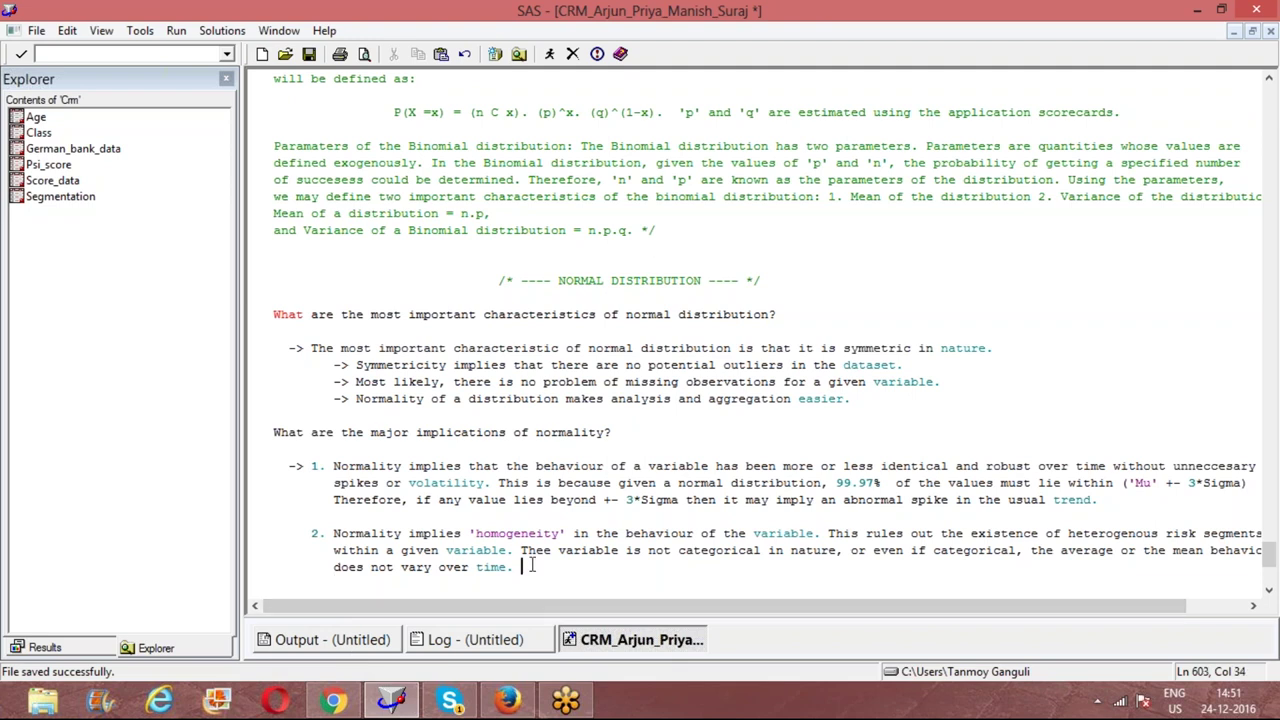
pyautogui.press('Return')
pyautogui.press('Return')
pyautogui.press('BackSpace')
pyautogui.write('3. A ')
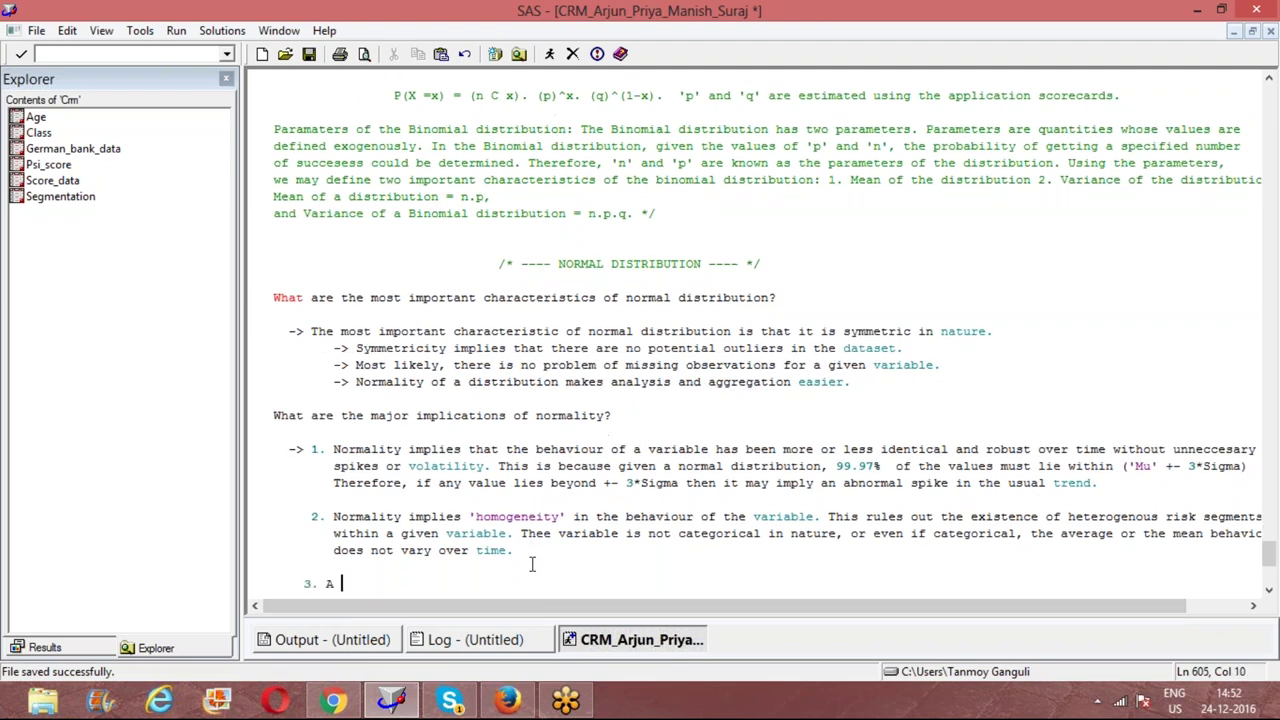
pyautogui.write('normal distribution implie')
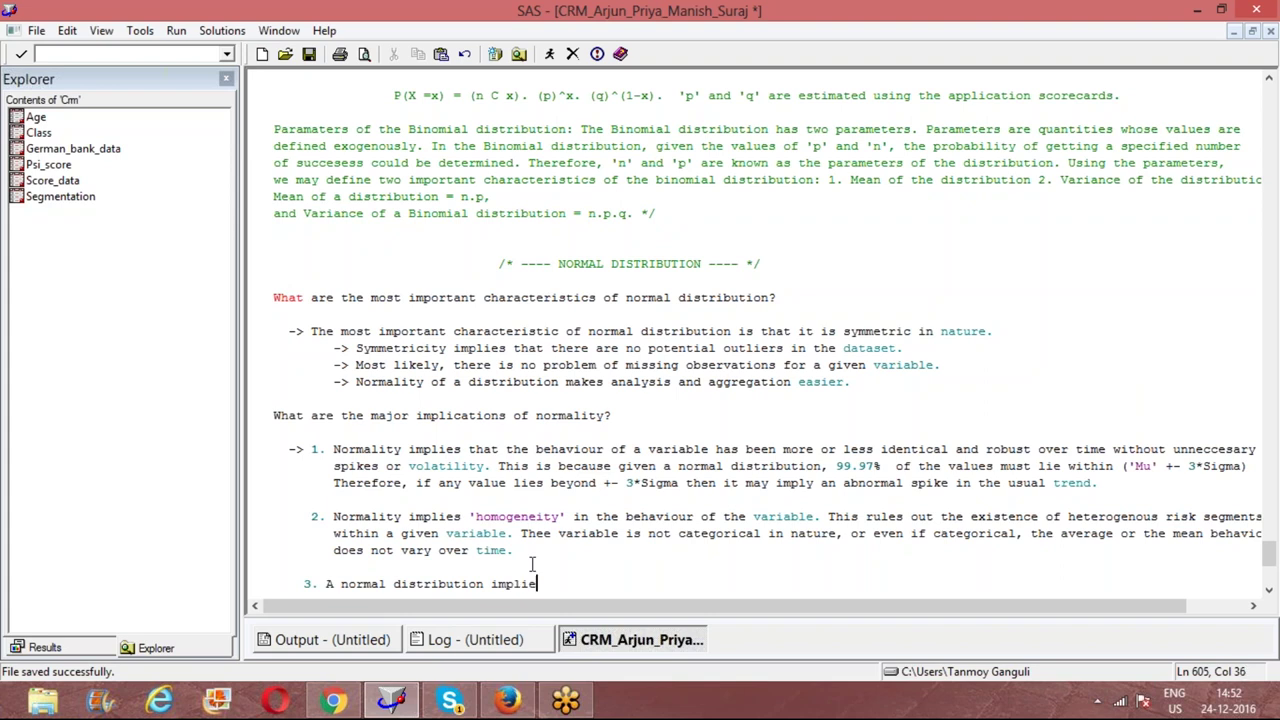
pyautogui.write('s that there is full info')
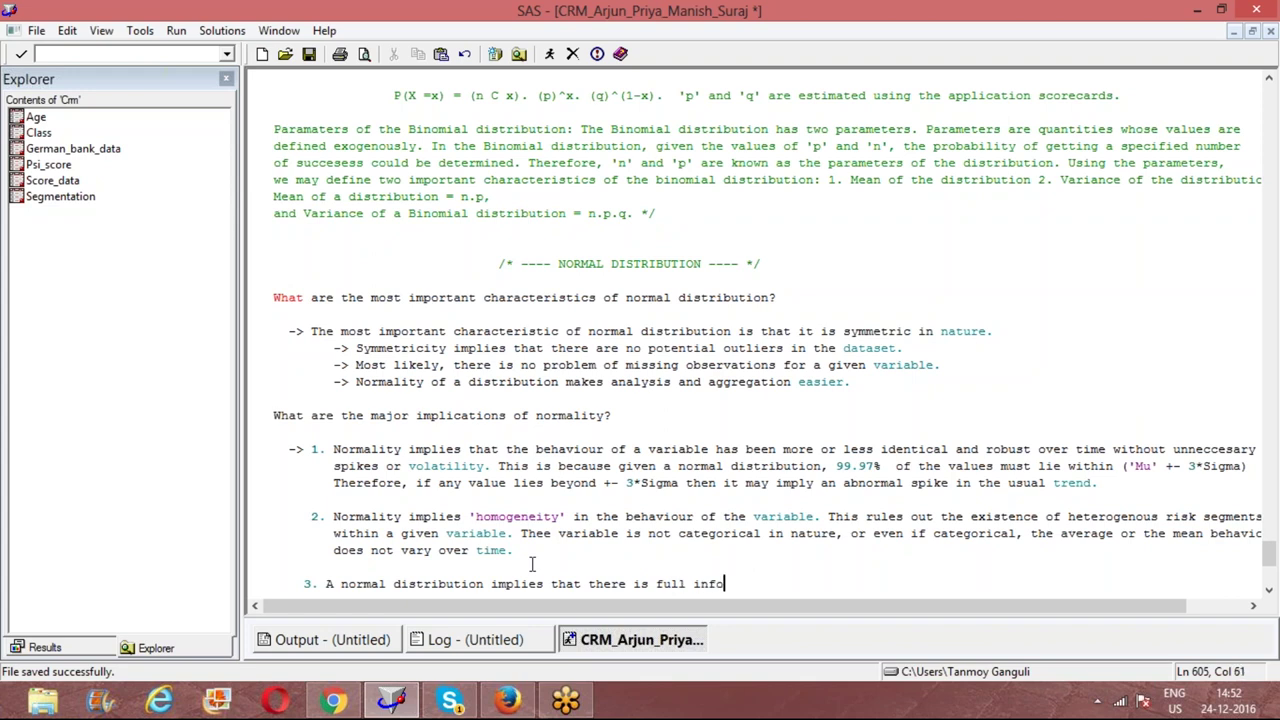
pyautogui.write('rmation of the variab')
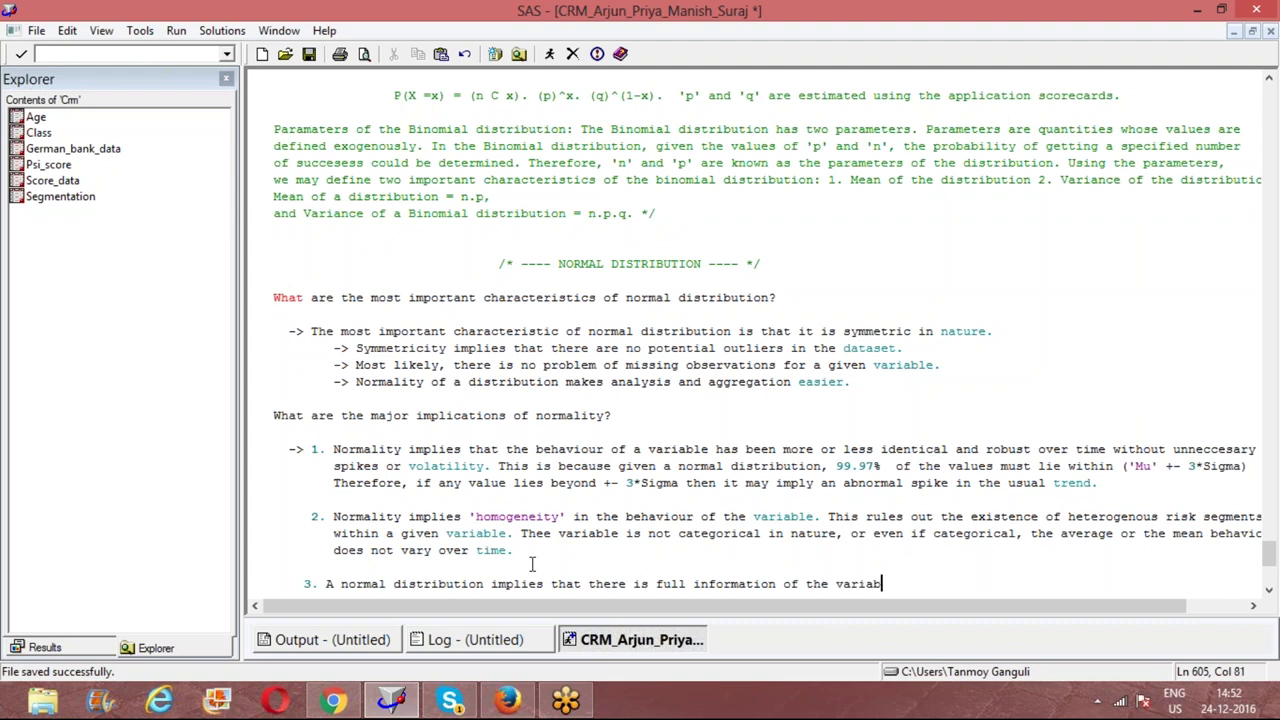
pyautogui.write('le that we are using')
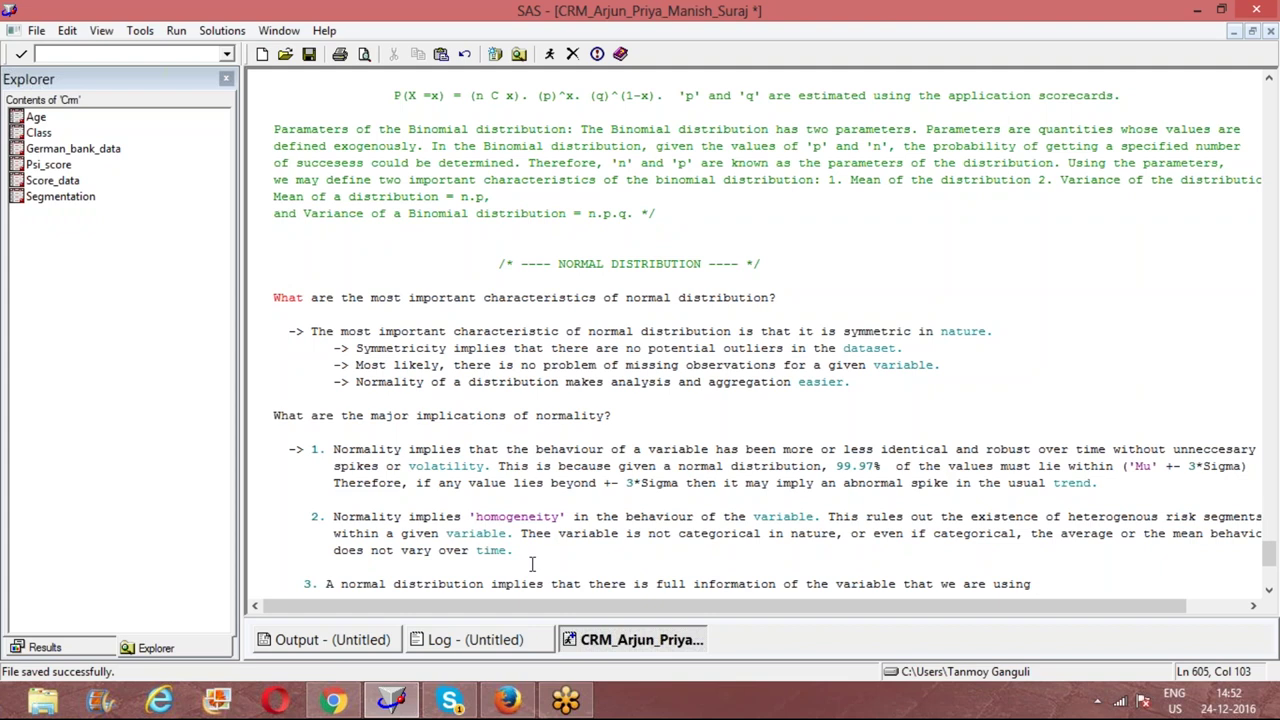
pyautogui.press('BackSpace')
# - Extend item 3 with 'and the results of the sample can be directly extended to the pouplation.'
pyautogui.write('.')
pyautogui.press('BackSpace')
pyautogui.write('and the results of the sample')
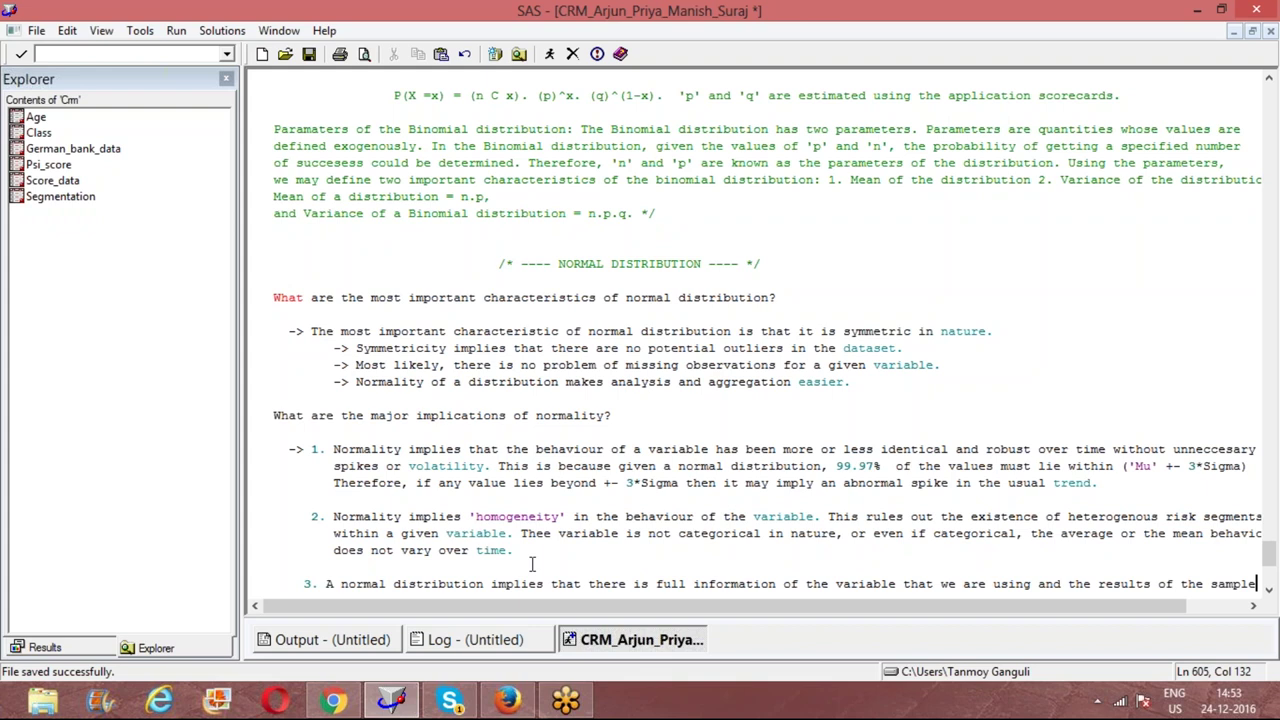
pyautogui.press('Return')
pyautogui.write('ca')
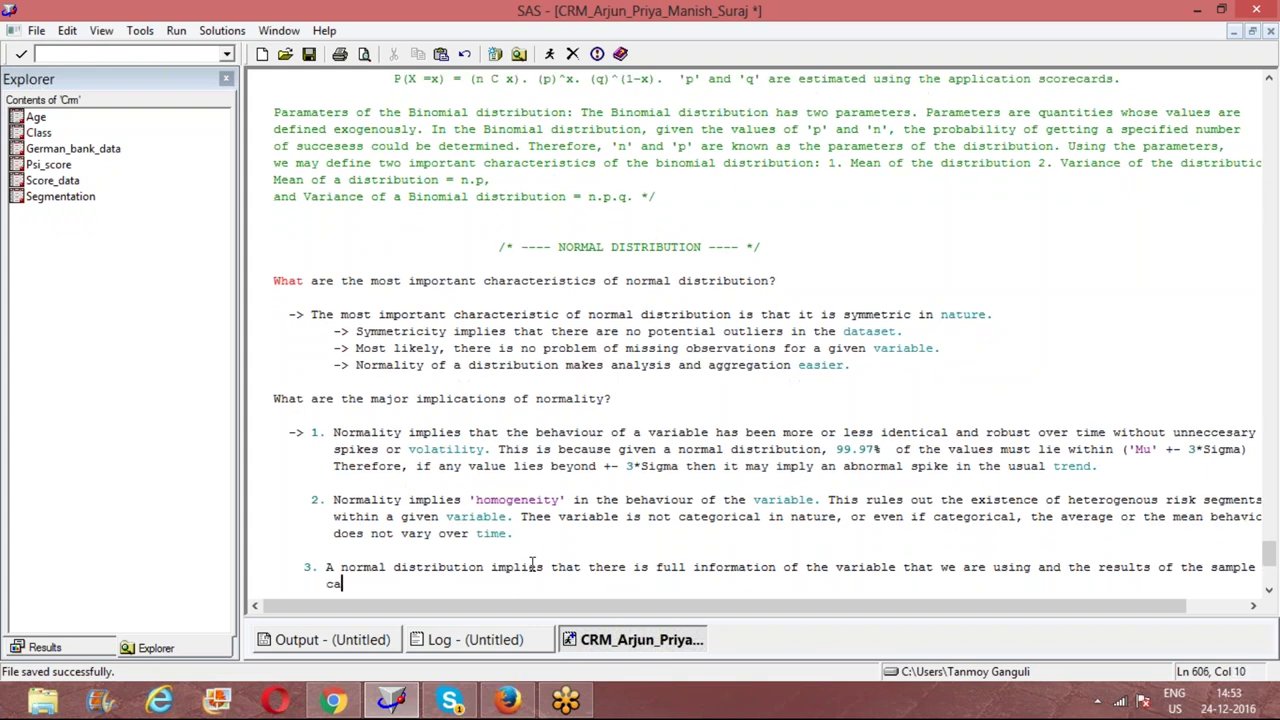
pyautogui.write('n be directly extended to the')
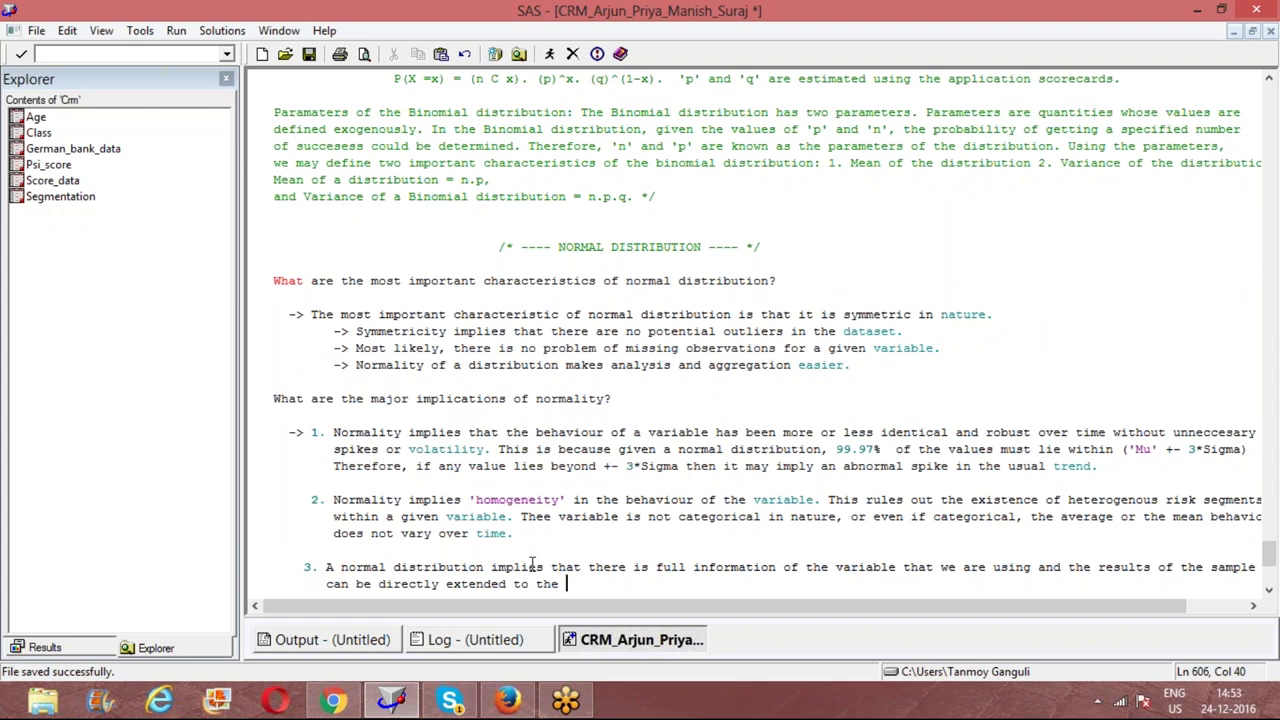
pyautogui.write('pouplation.')
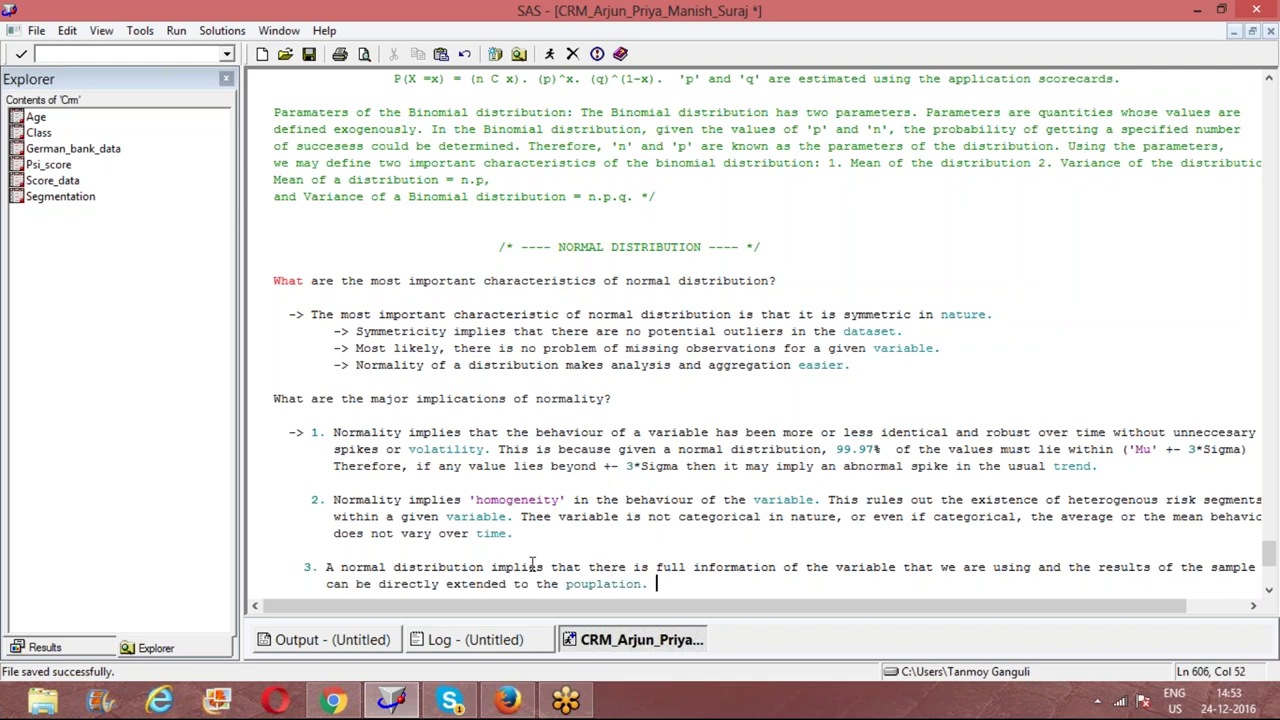